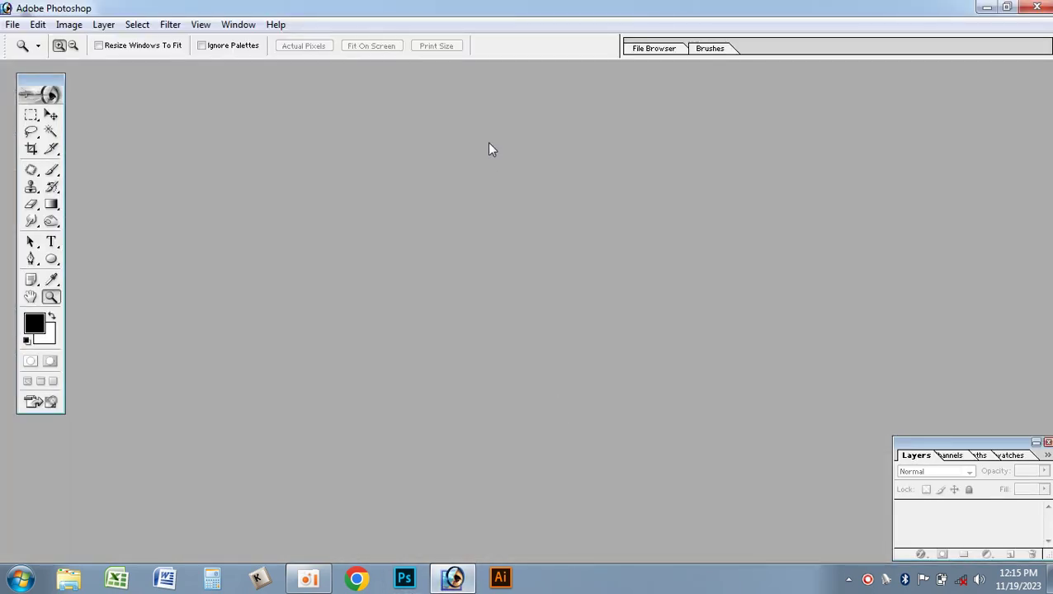
Step: Open the photo pxfuel (4) from the Desktop
double_click(463, 210)
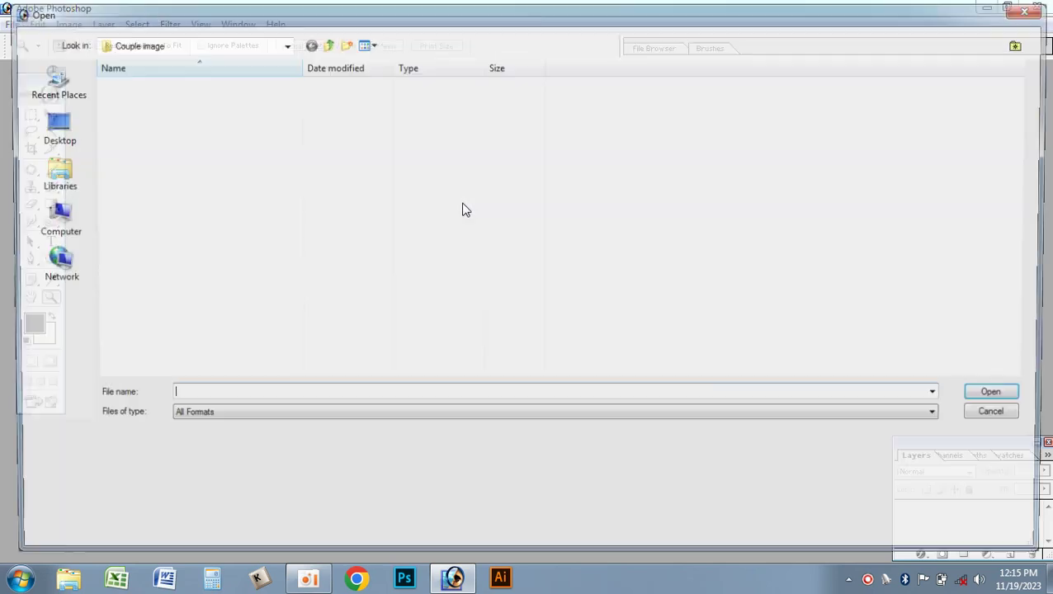
left_click(38, 132)
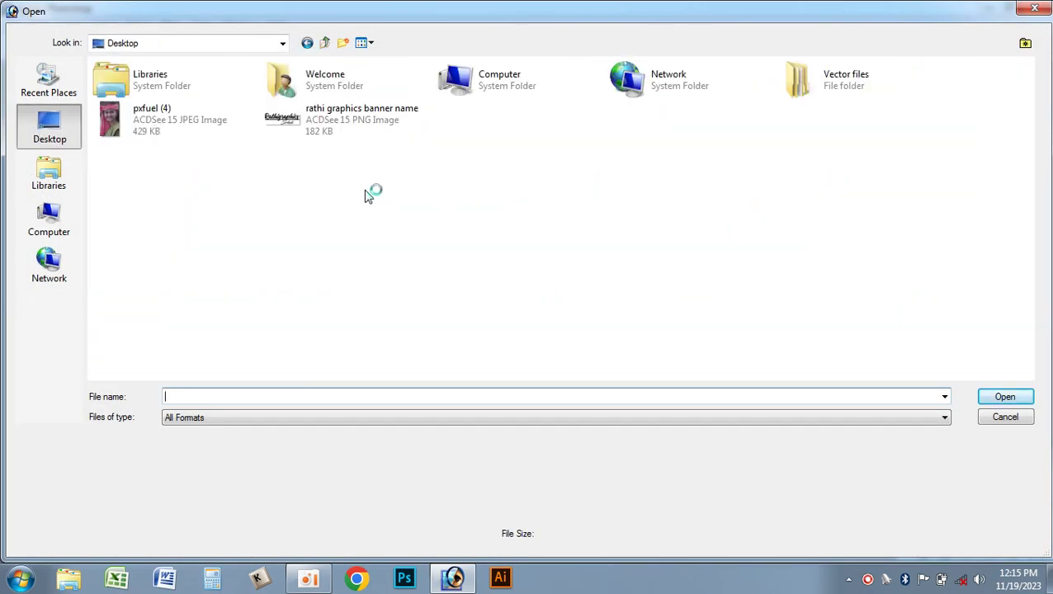
left_click(164, 132)
left_click(1004, 398)
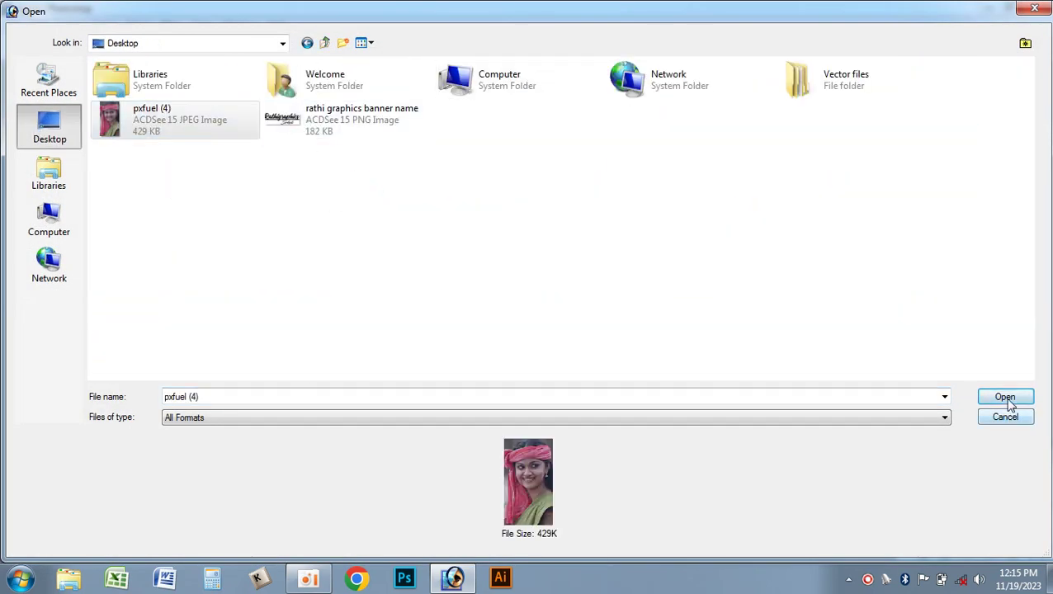
Step: Maximize the document window, zoom in on the woman's face, then back out
left_click(166, 76)
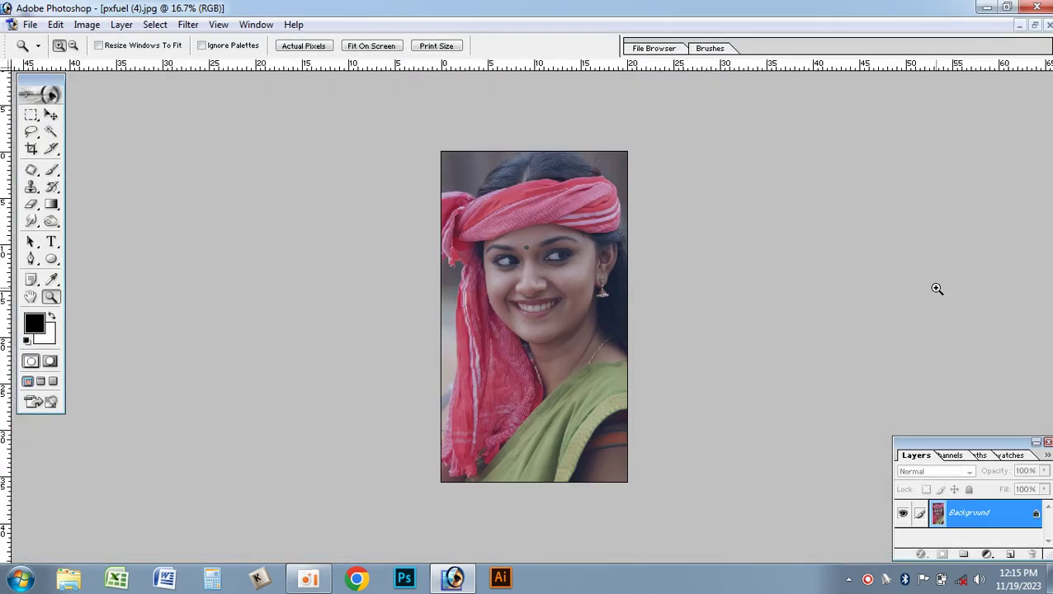
left_click(543, 258)
left_click(569, 272)
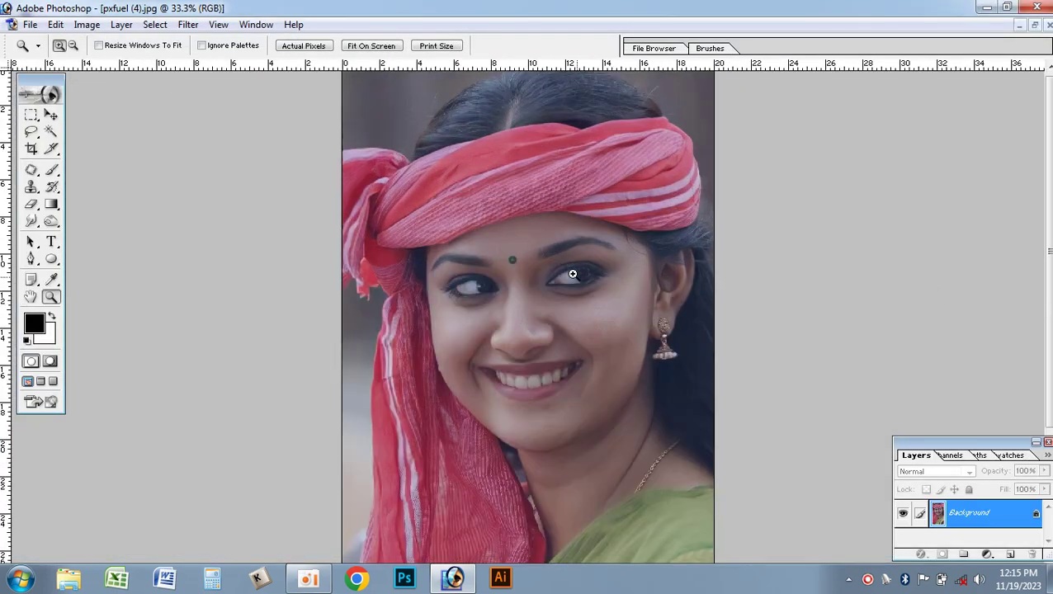
left_click(641, 322, "alt")
left_click(642, 322, "alt")
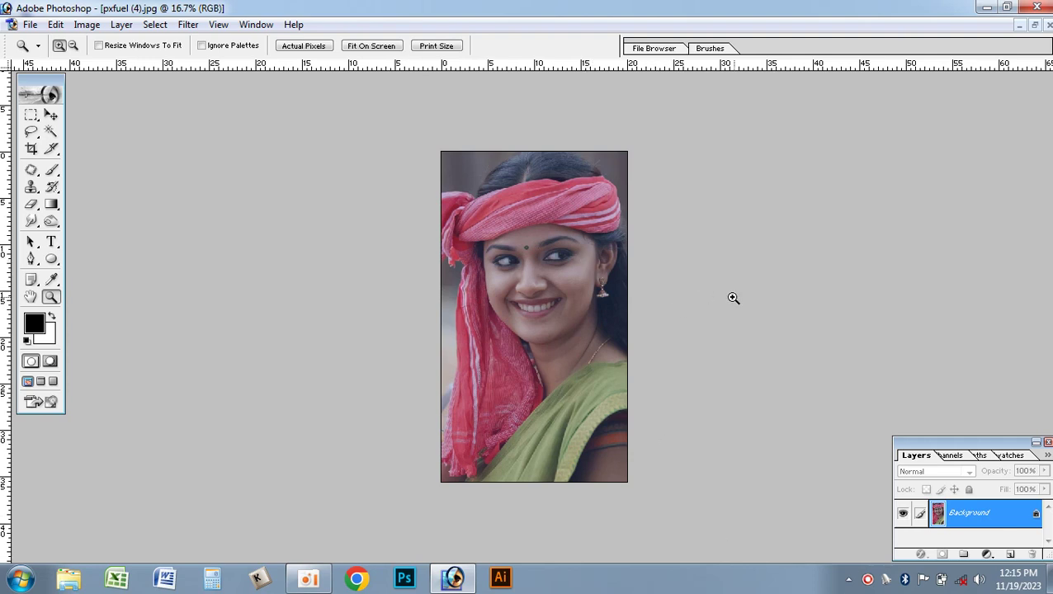
Step: Set the image resolution to 200 pixels/inch and fit the photo in the window
left_click(89, 26)
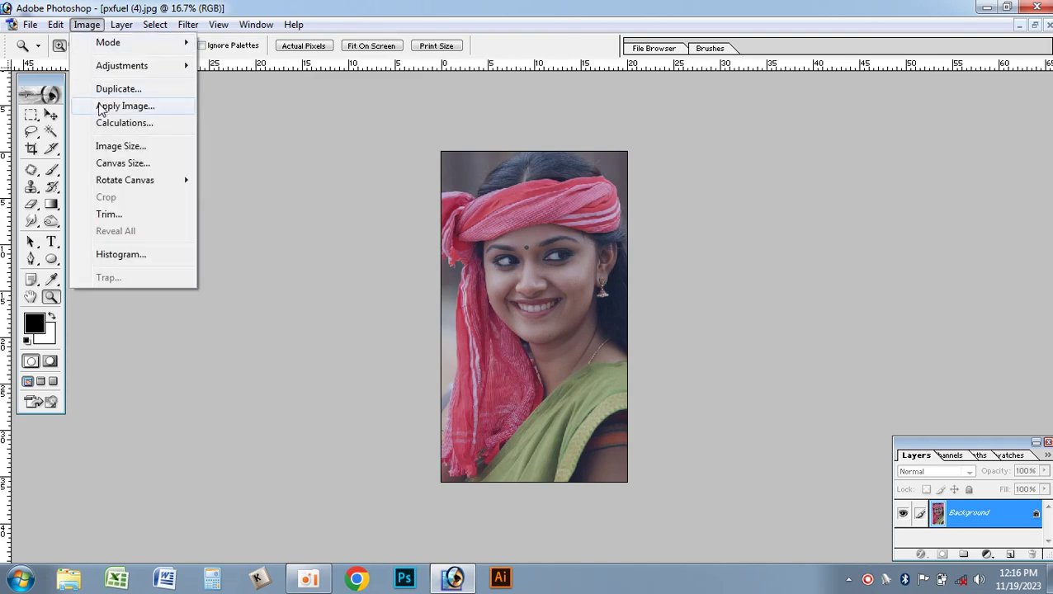
left_click(130, 147)
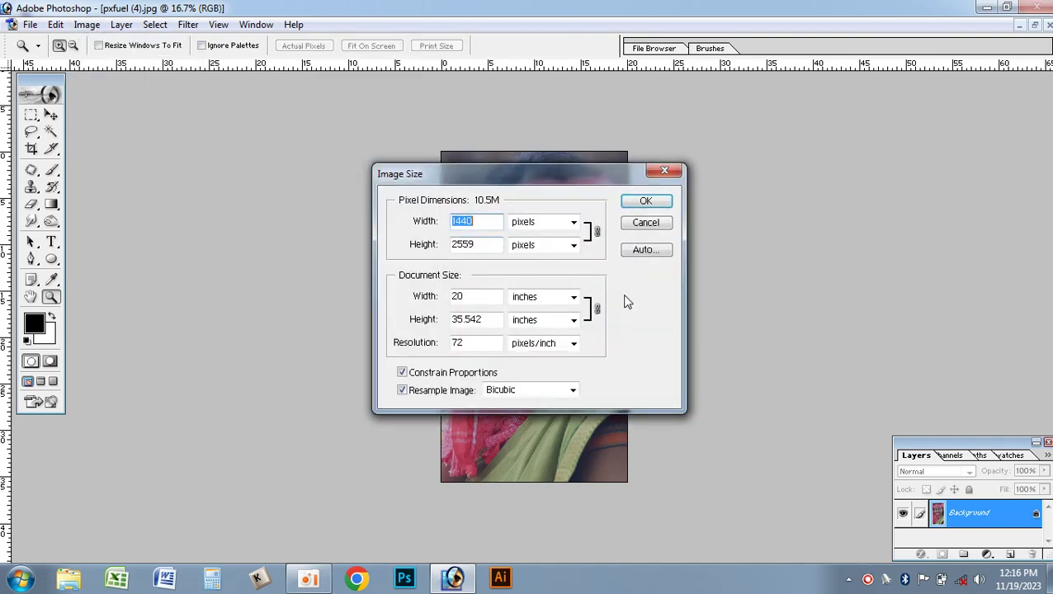
left_click(492, 343)
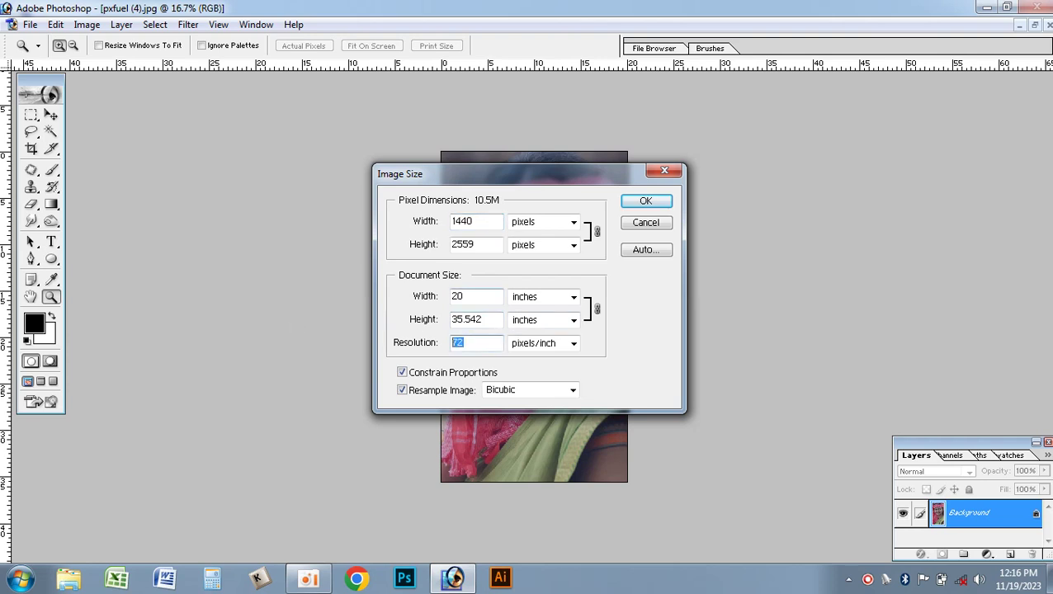
type("200")
key("Return")
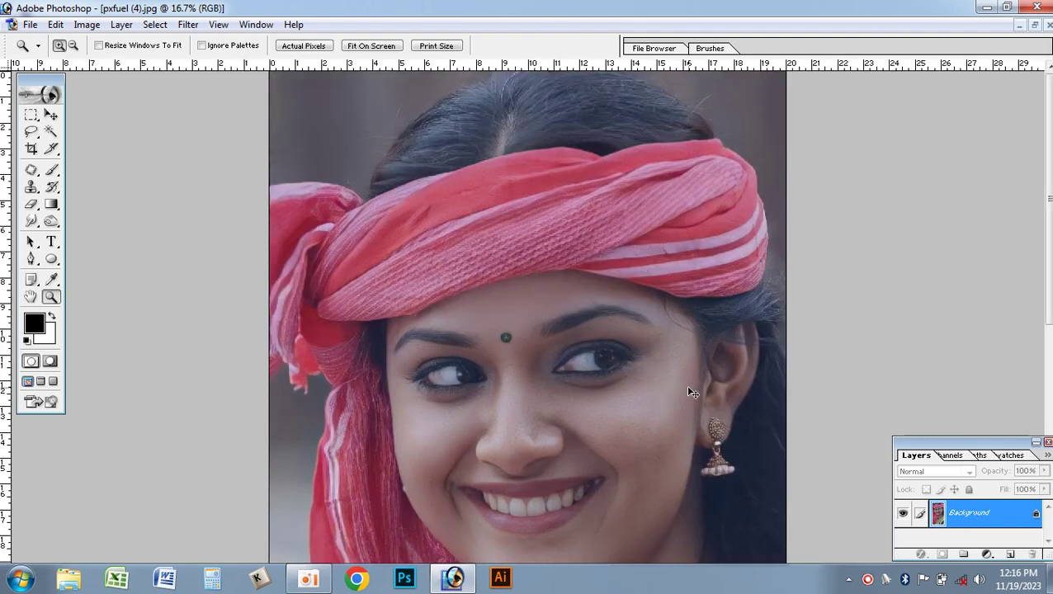
key("ctrl+0")
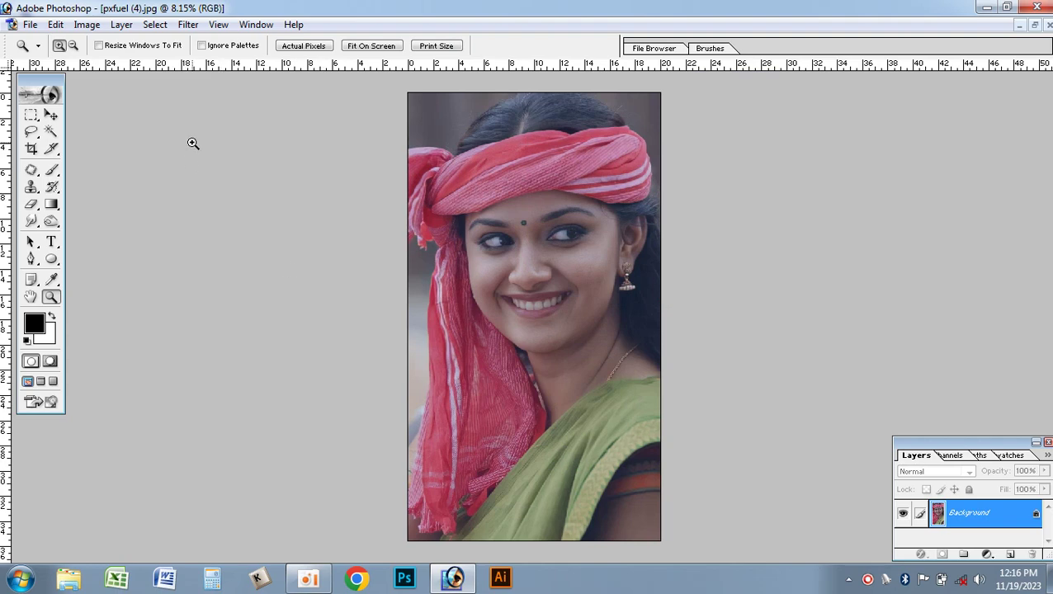
Step: Recheck Image Size to confirm the new 4000-pixel width
key("alt+i")
key("i")
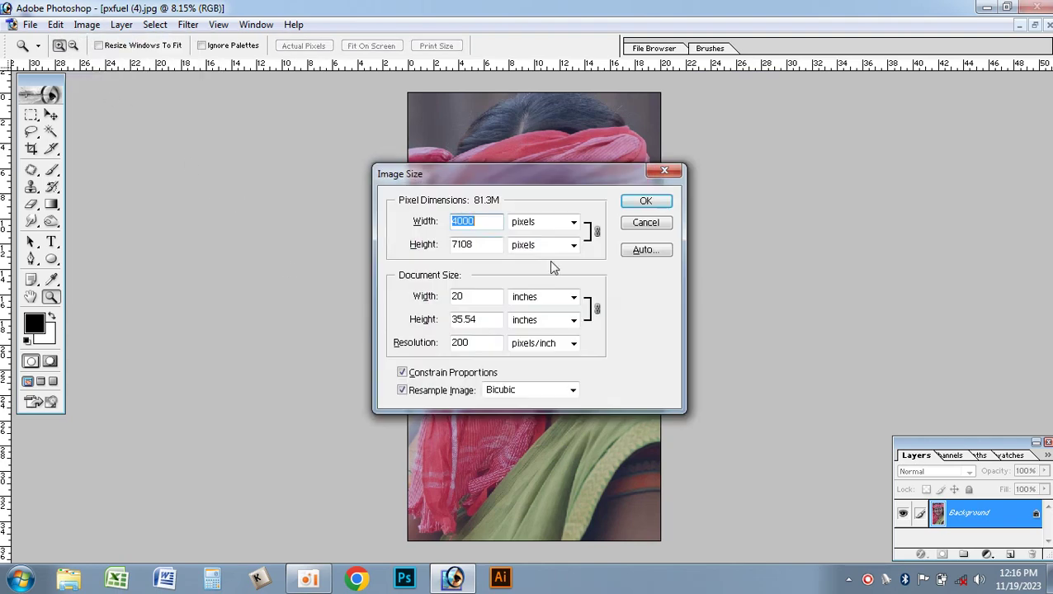
double_click(496, 221)
left_click(644, 204)
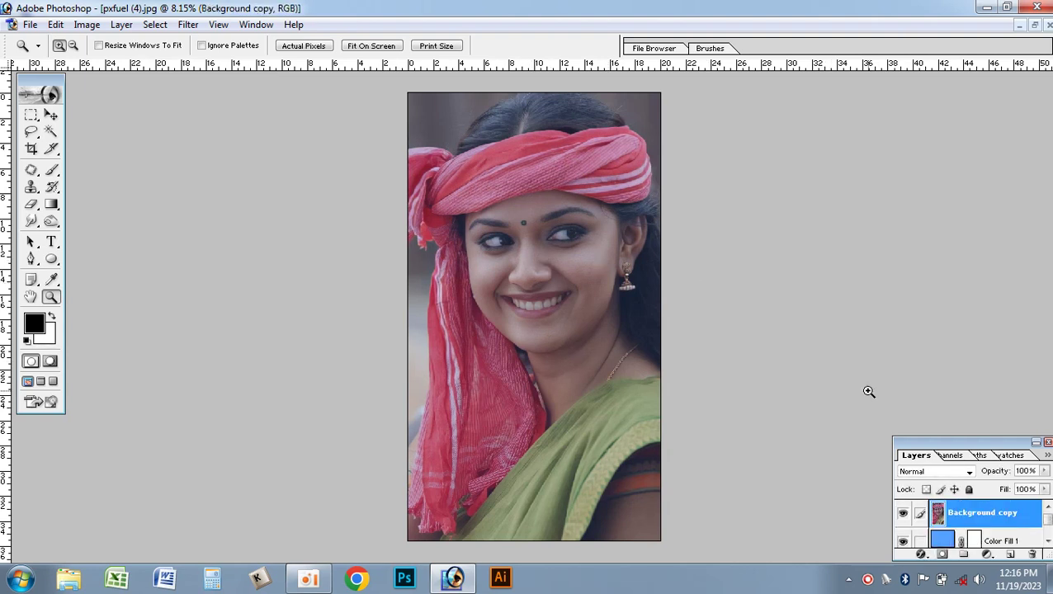
Step: Set the Curves black point by sampling dark hair areas near the face, headscarf and earring
left_click(561, 264)
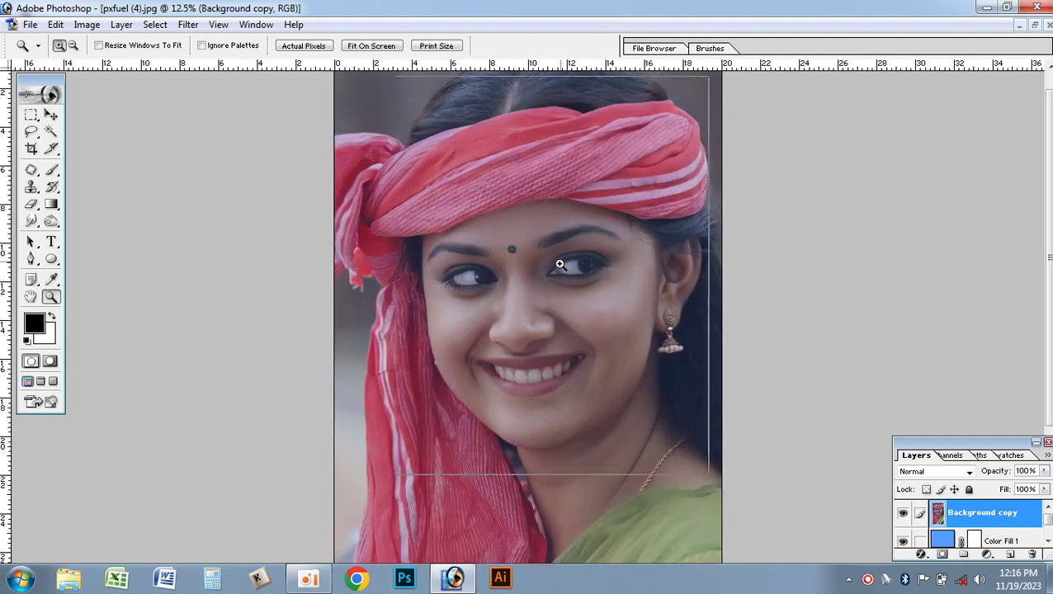
left_click(560, 262)
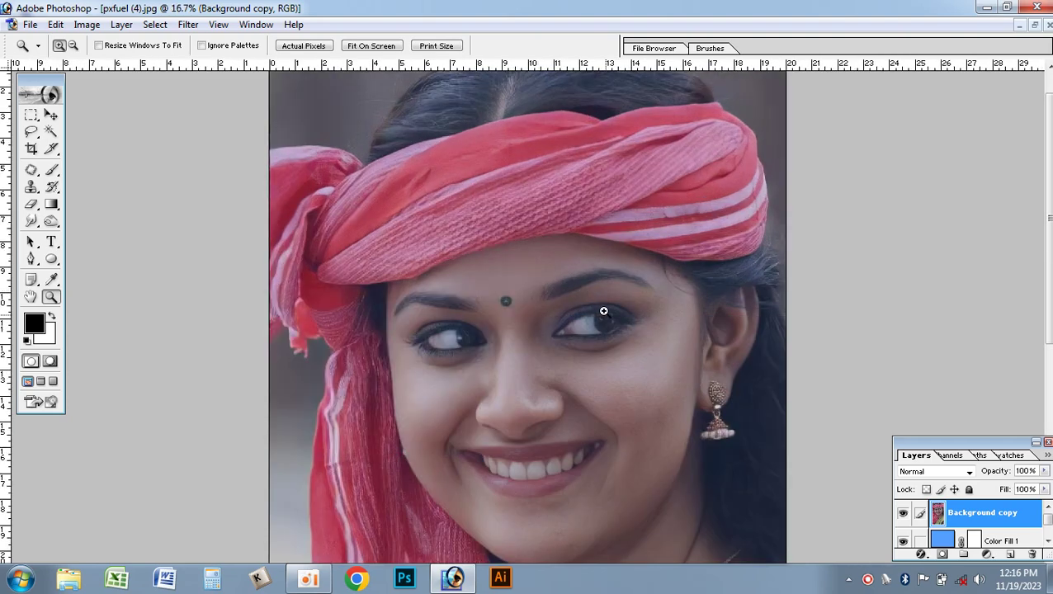
left_click(534, 355, "alt")
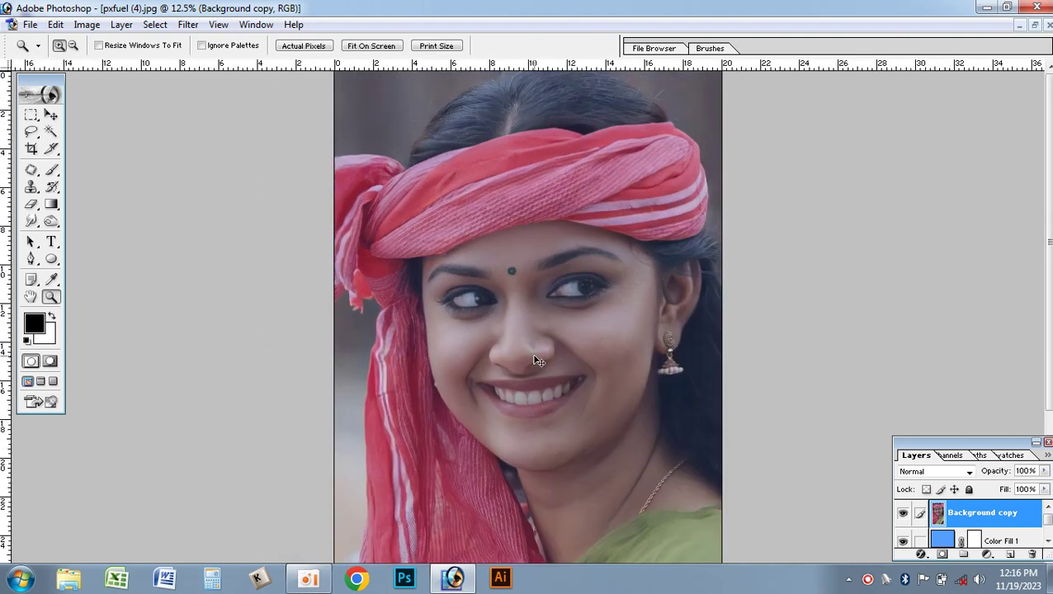
key("ctrl+m")
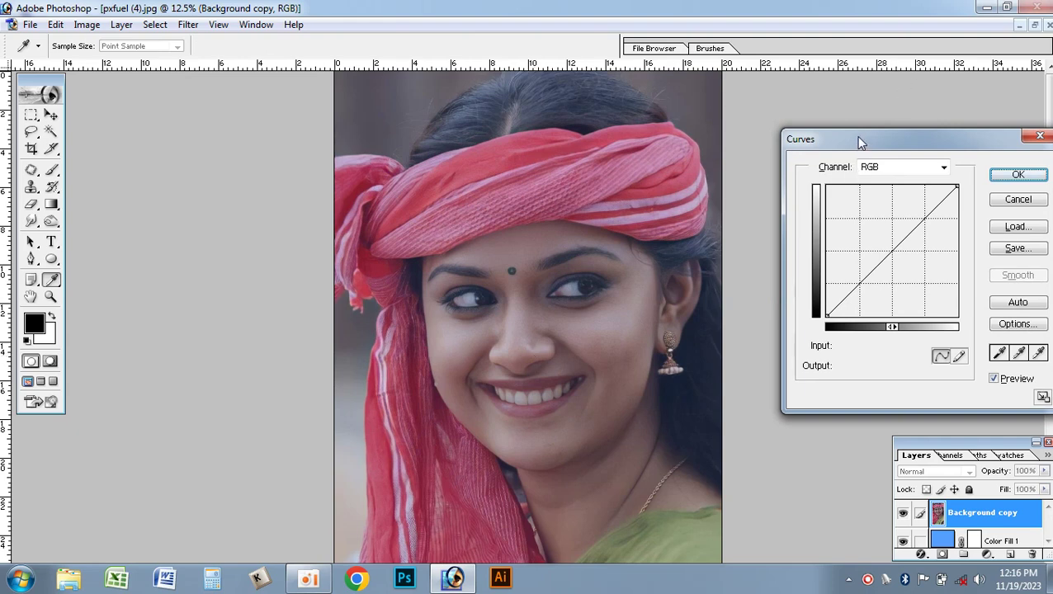
left_click_drag(862, 143, 825, 77)
left_click(961, 286)
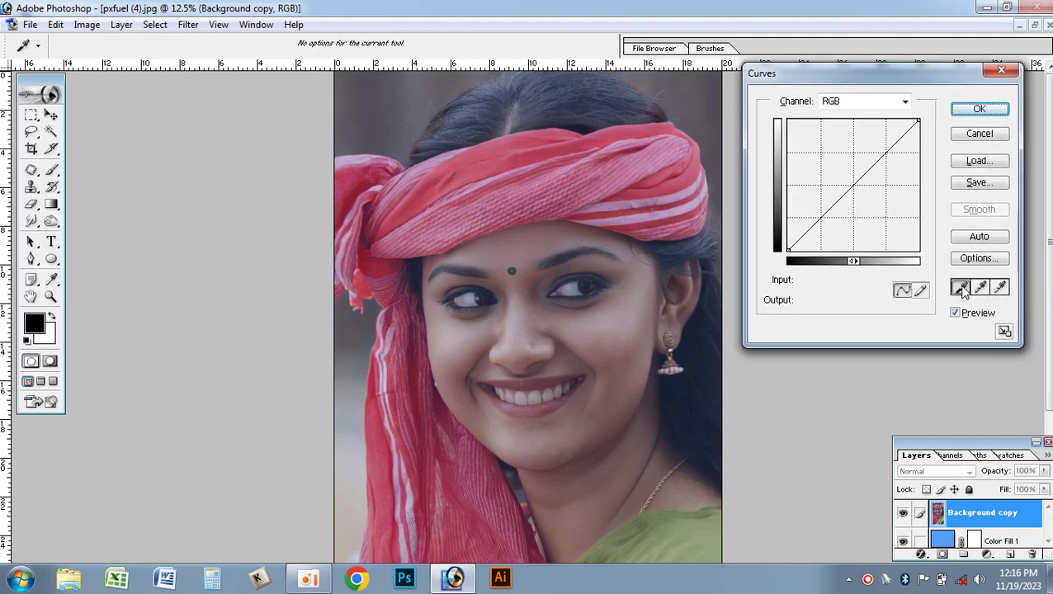
left_click(419, 262)
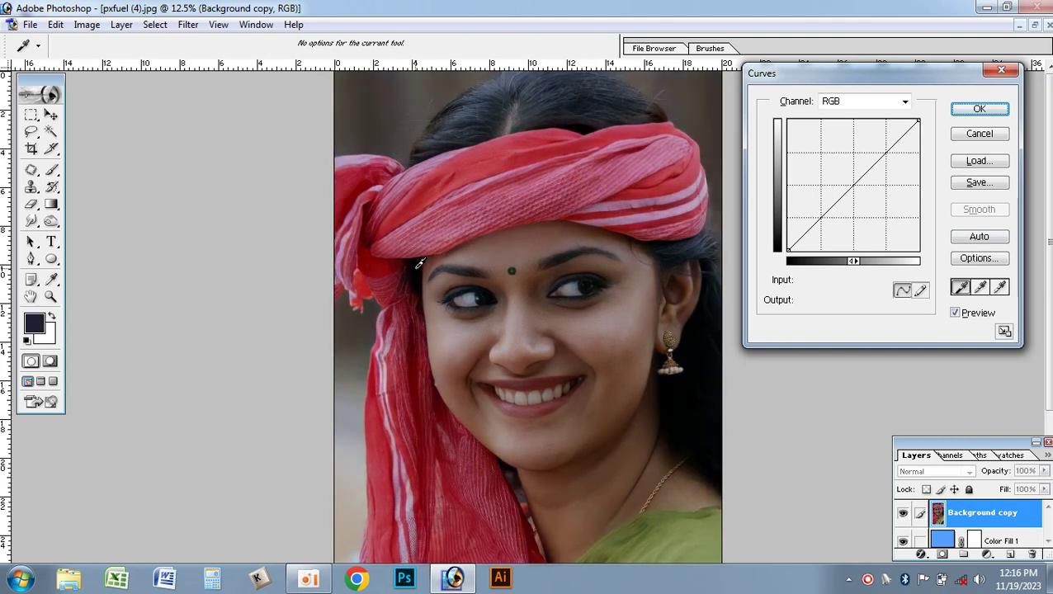
left_click(429, 264)
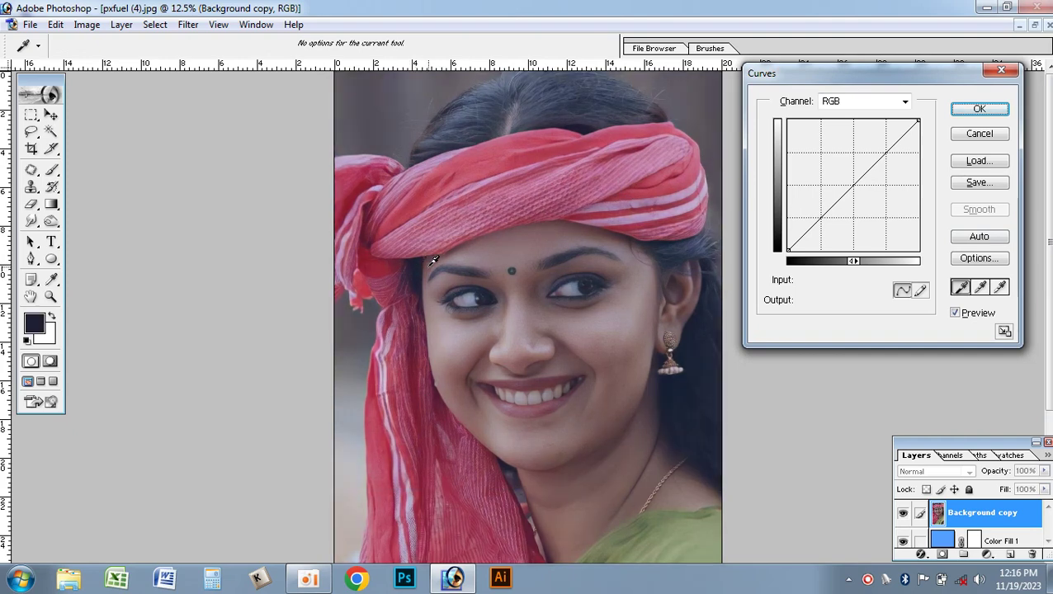
left_click(586, 125)
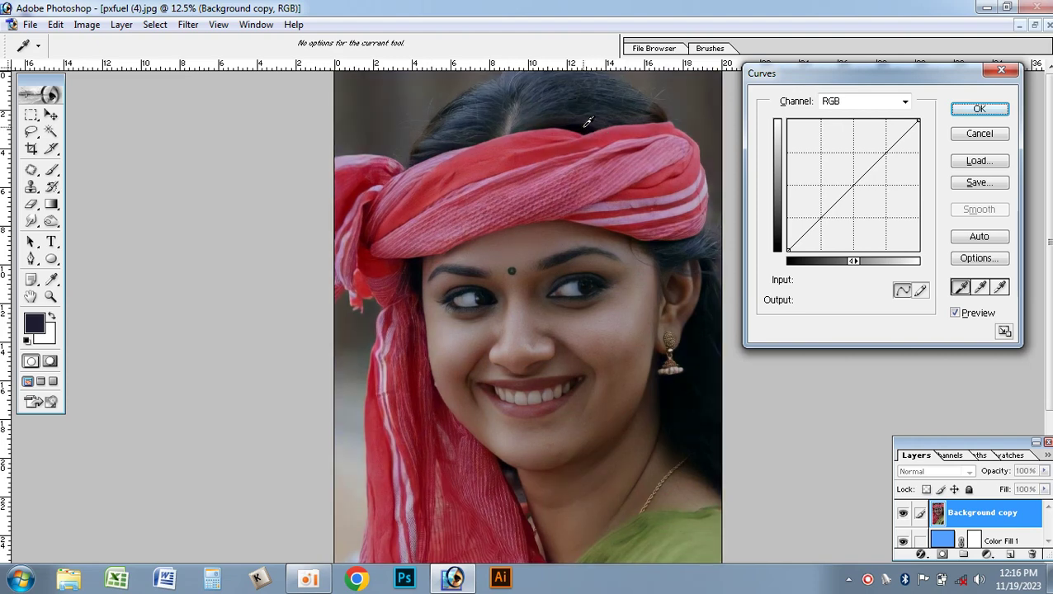
left_click(688, 343)
left_click(976, 110)
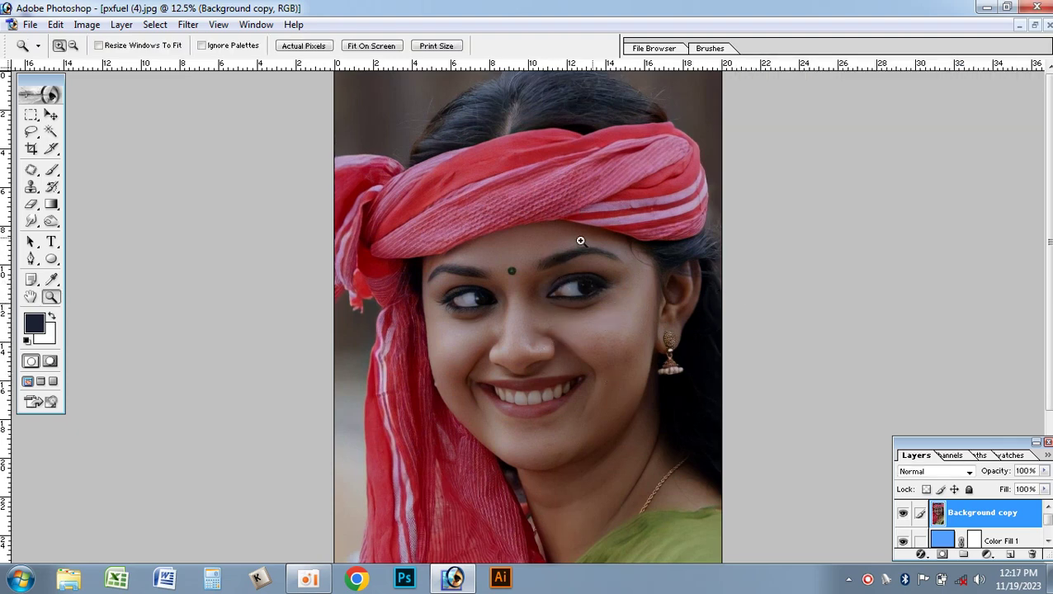
Step: Apply Unsharp Mask at Amount 180%, Radius 1.0 pixel, Threshold 0, previewing teeth and skin
left_click(636, 277, "alt")
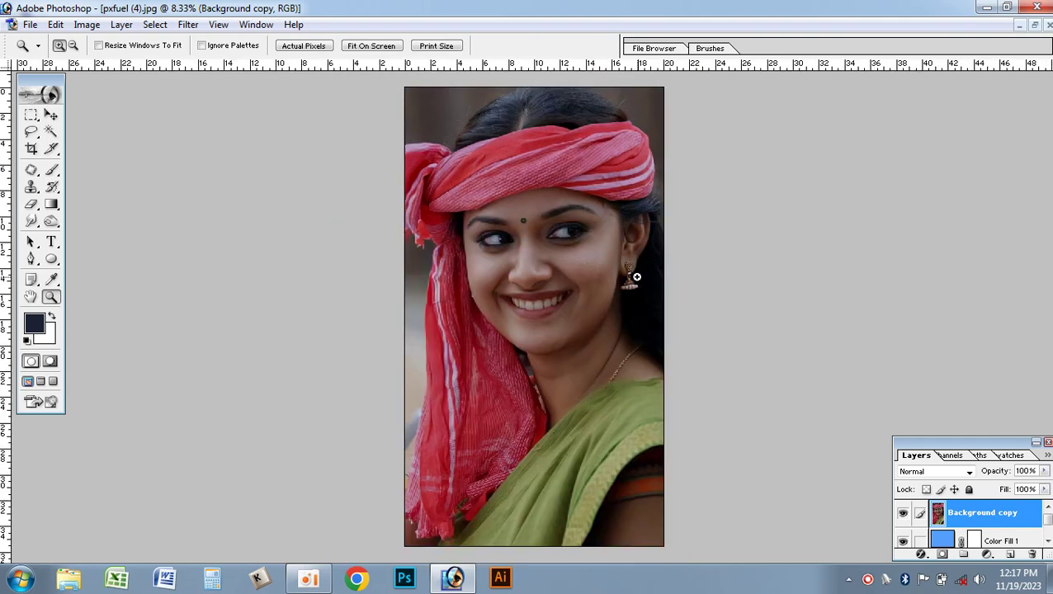
key("alt+t")
key("s")
key("Right")
key("Down")
key("Down")
key("Down")
key("Return")
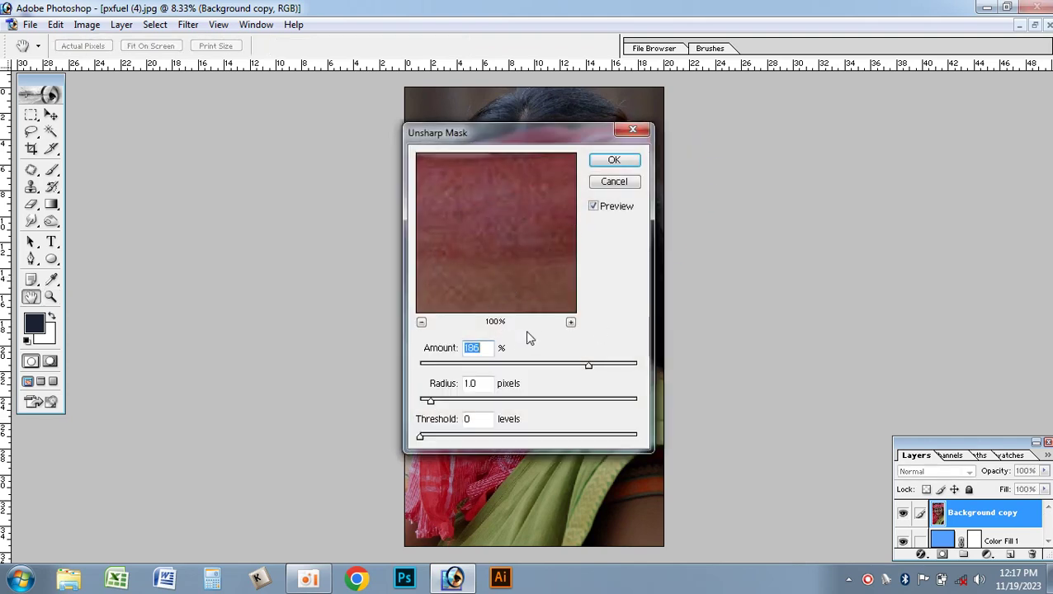
type("18")
left_click_drag(479, 183, 557, 296)
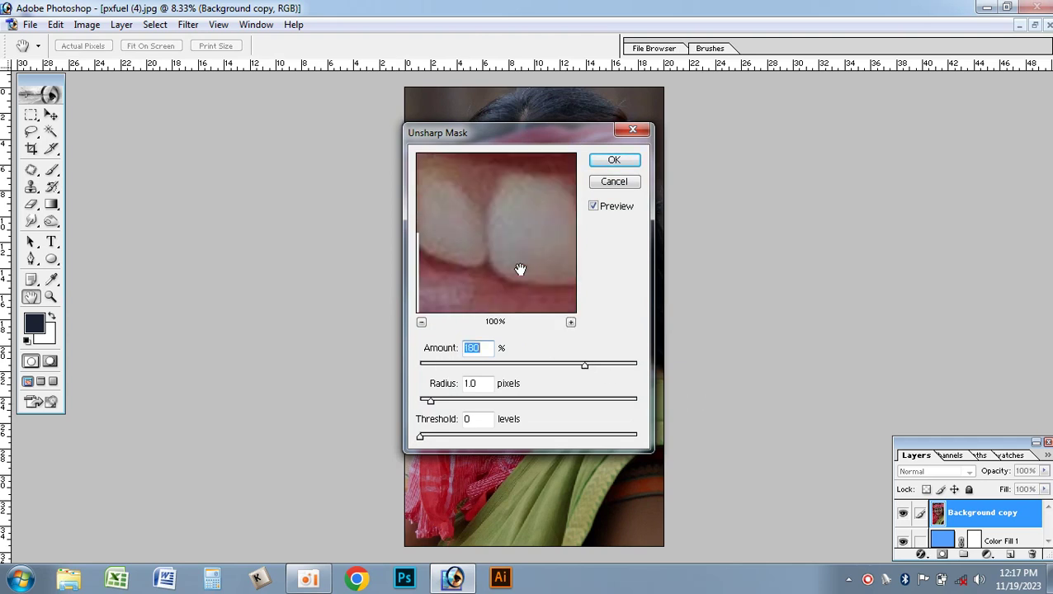
mouse_move(502, 224)
left_mouse_down()
mouse_move(503, 211)
mouse_move(447, 240)
mouse_move(535, 239)
mouse_move(574, 335)
mouse_move(486, 211)
mouse_move(497, 225)
left_mouse_up()
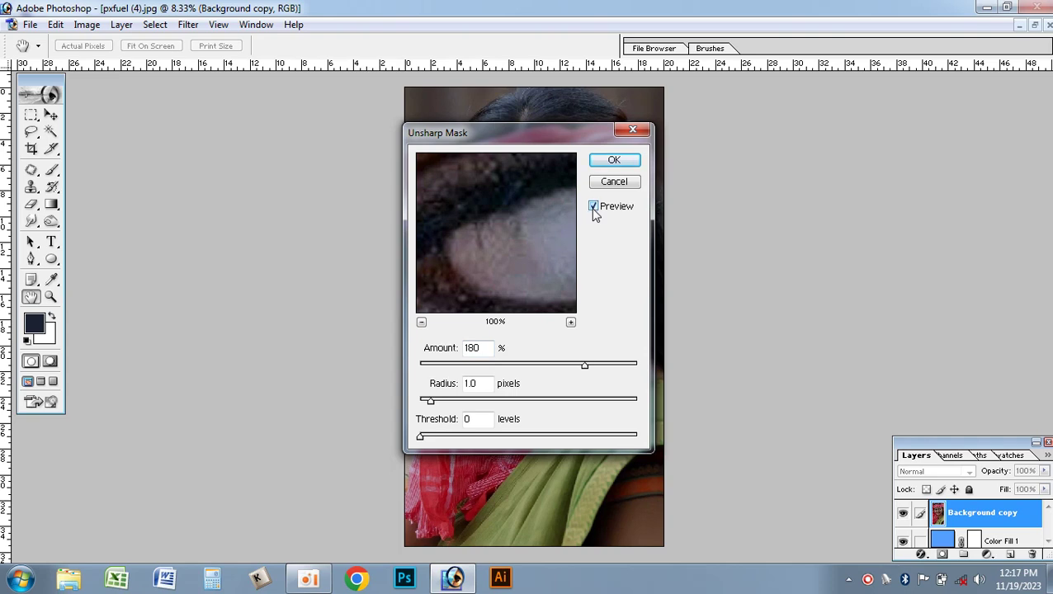
left_click(614, 160)
key("z")
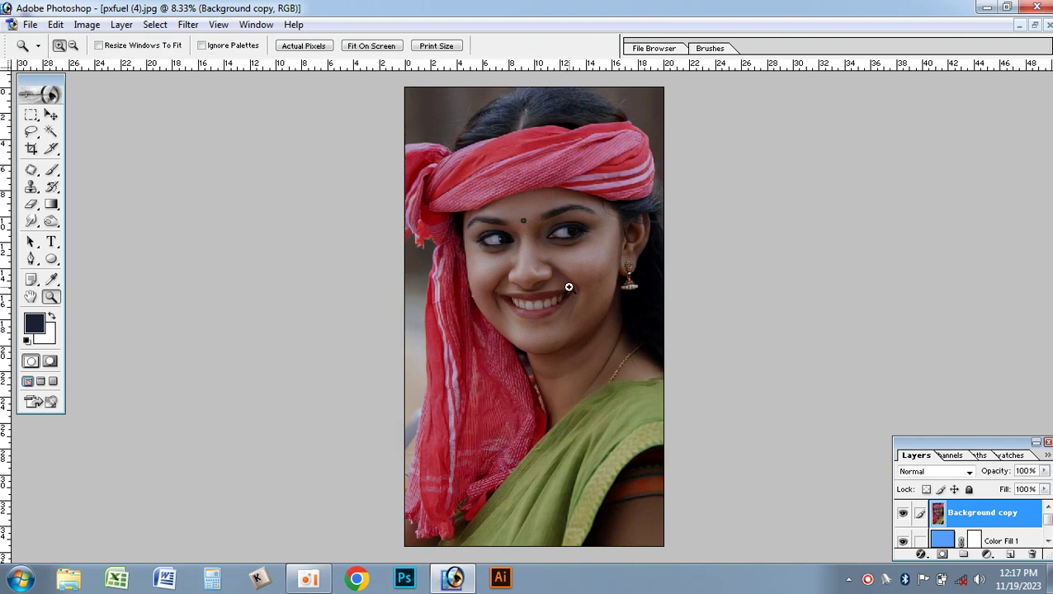
Step: Apply Hue/Saturation with Saturation +37 and Hue +3
key("ctrl+u")
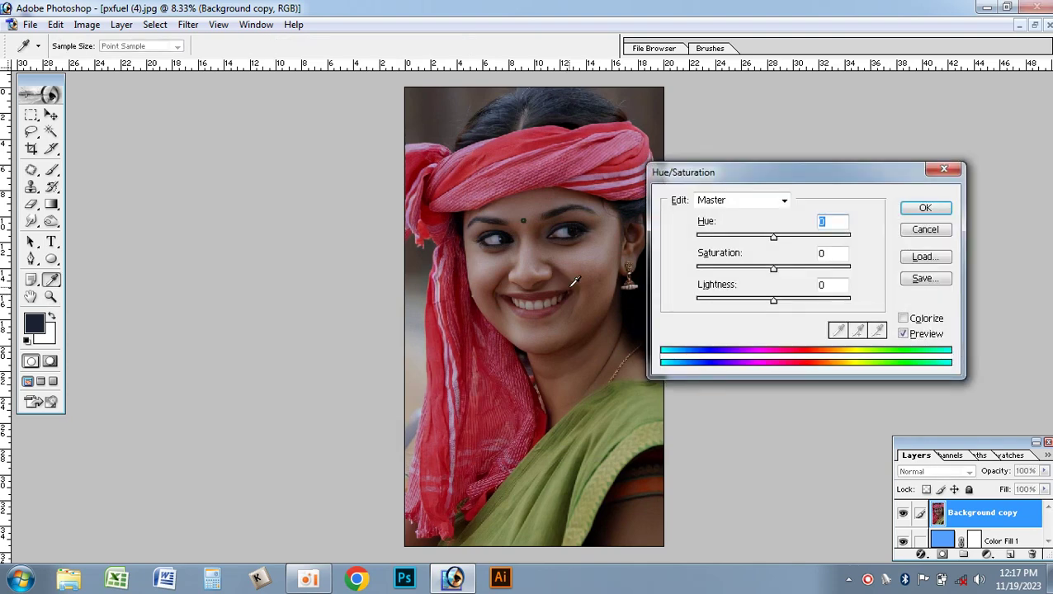
left_click_drag(773, 270, 802, 278)
left_click_drag(774, 238, 778, 241)
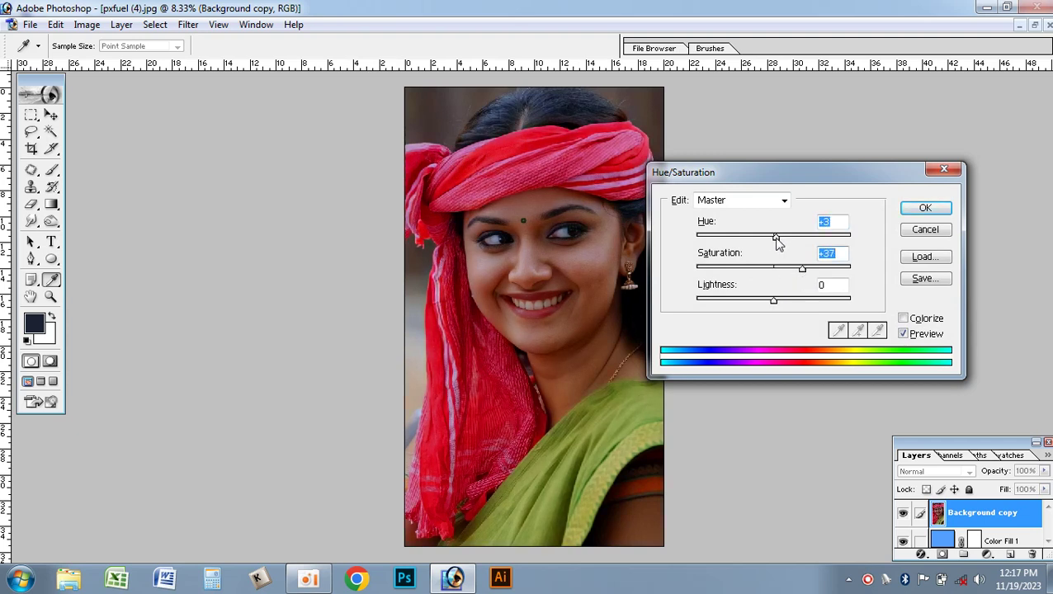
key("z")
key("Return")
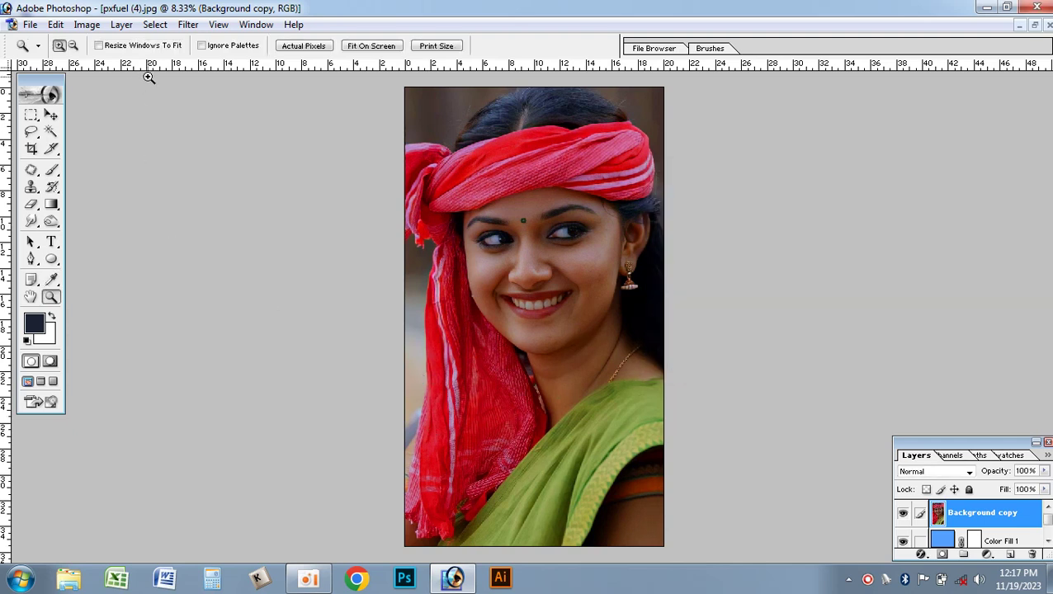
left_click(87, 25)
Step: Apply Brightness/Contrast with Brightness +13 and Contrast +29
mouse_move(140, 72)
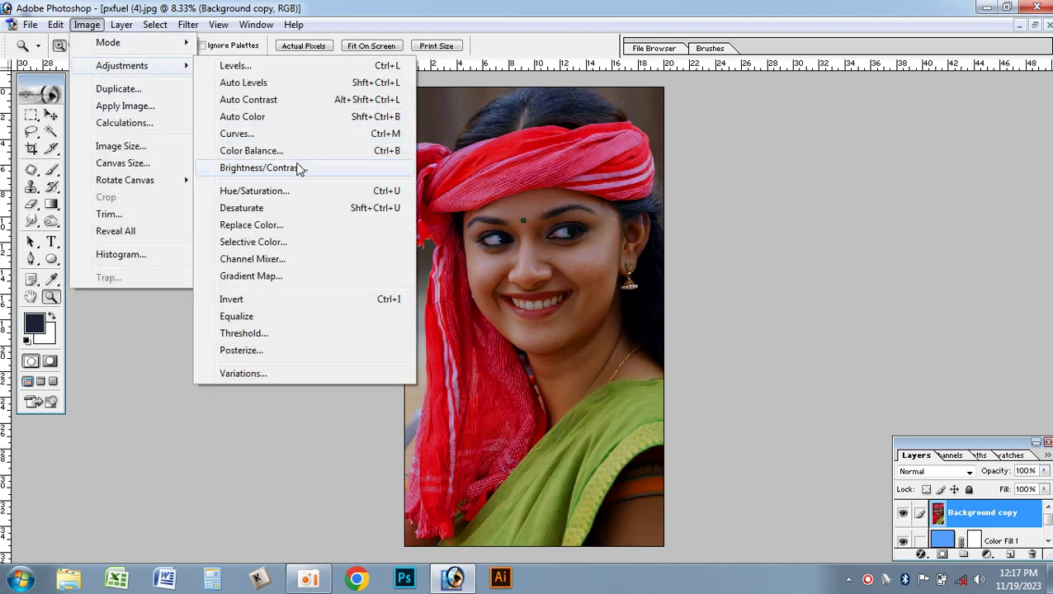
left_click(293, 169)
left_click_drag(731, 279, 742, 279)
left_click_drag(733, 326, 757, 328)
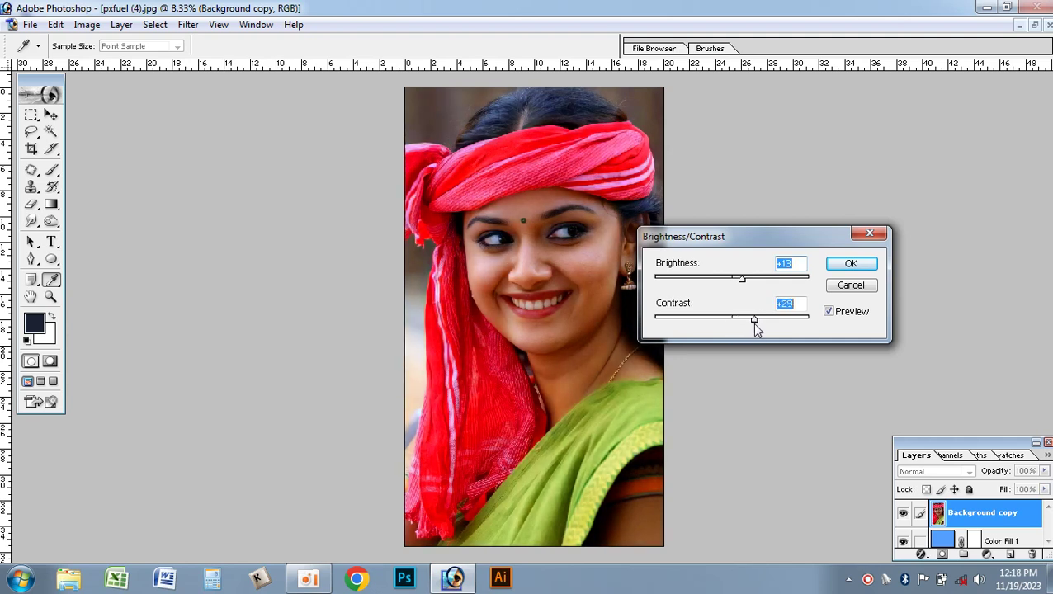
left_click(855, 265)
Step: Zoom in to 33.3% on the woman's face near the mouth
key("z")
left_click(553, 302)
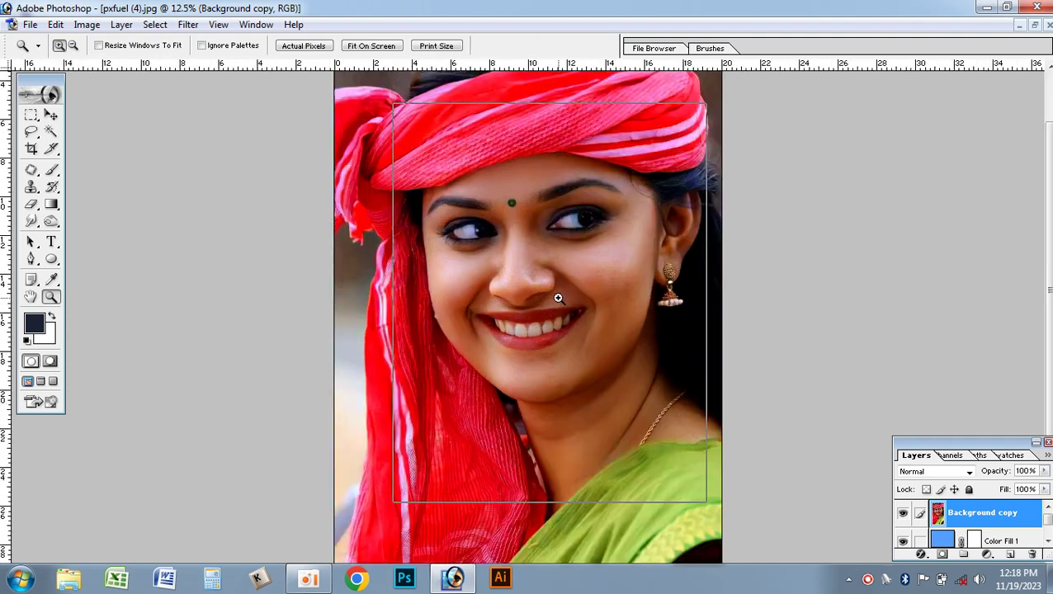
left_click(558, 309)
left_click(560, 319)
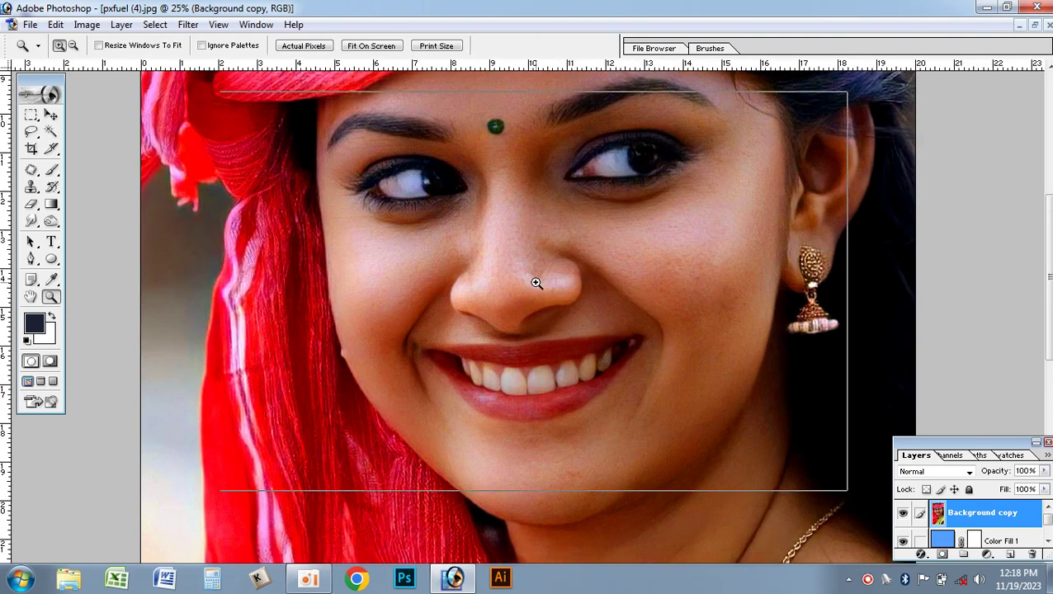
left_click(560, 319)
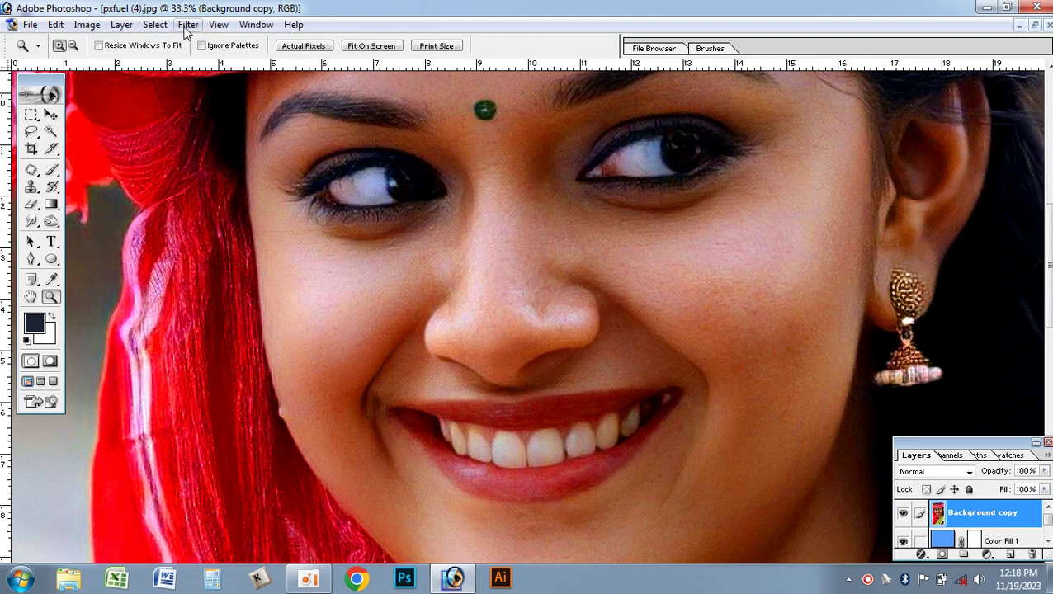
key("alt")
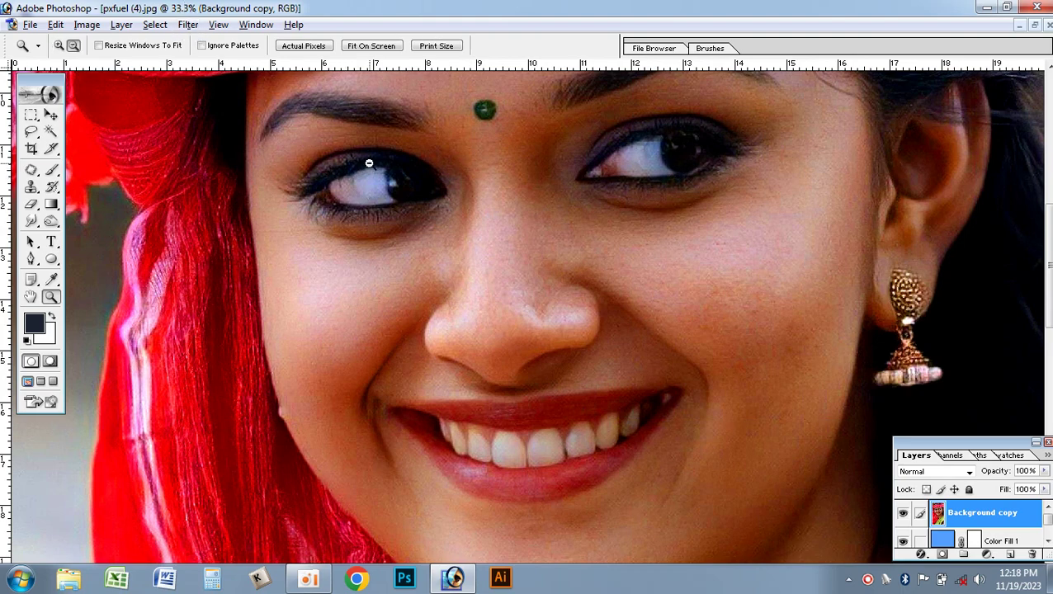
key("alt+t")
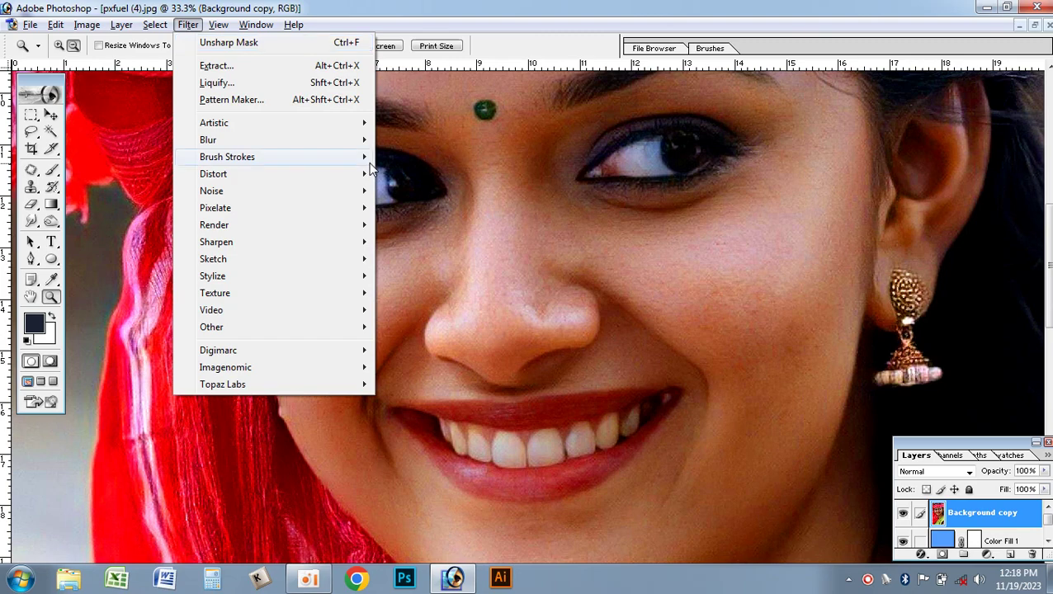
Step: Launch Imagenomic Portraiture, set the preview zoom to 25%, and keep the Smoothing: High preset
mouse_move(370, 163)
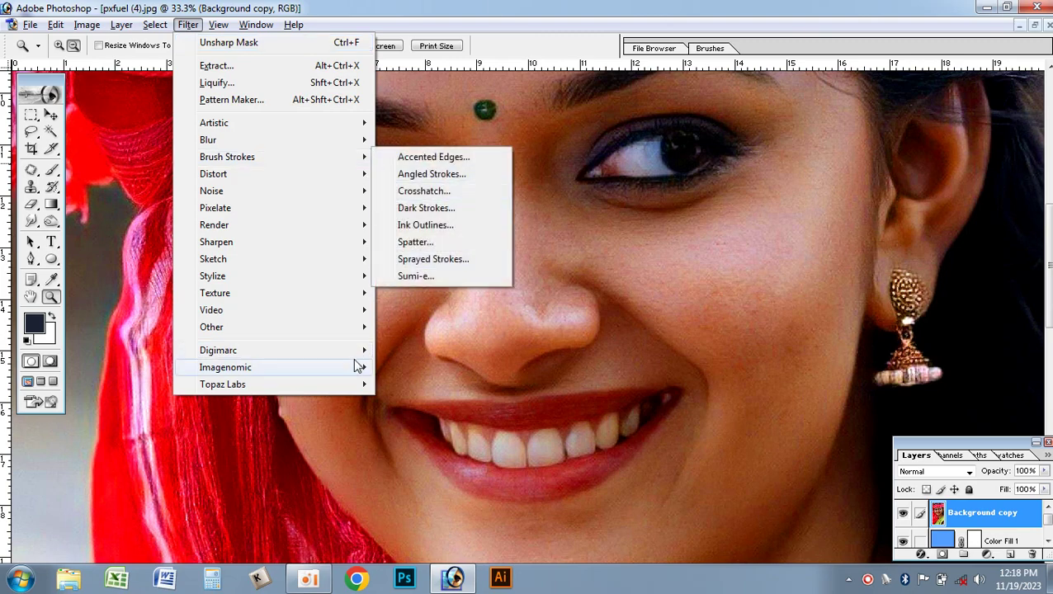
mouse_move(357, 367)
left_click(422, 368)
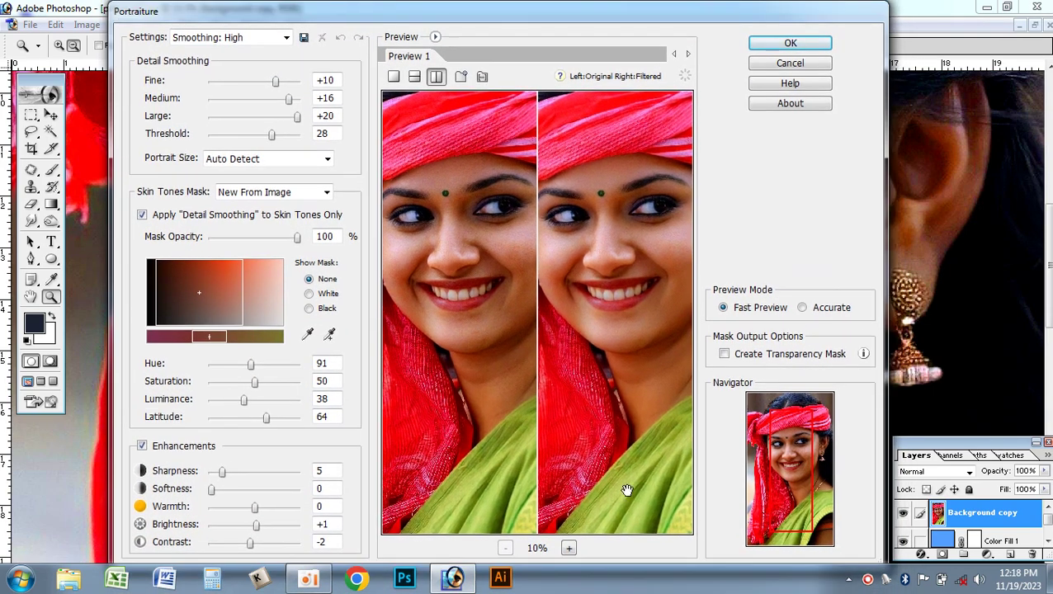
left_click(569, 550)
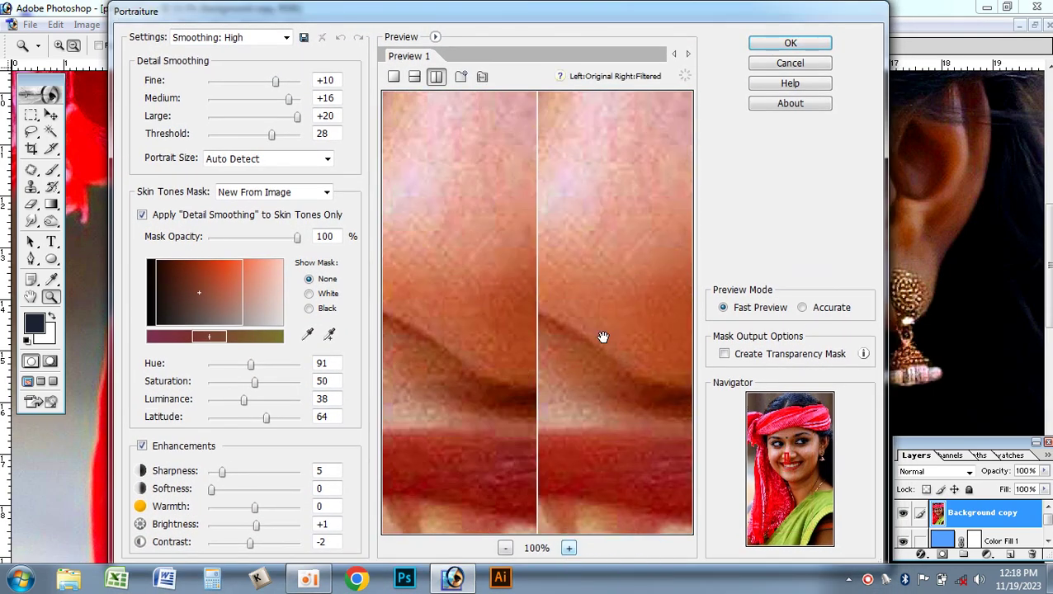
left_click(505, 549)
left_click(505, 549)
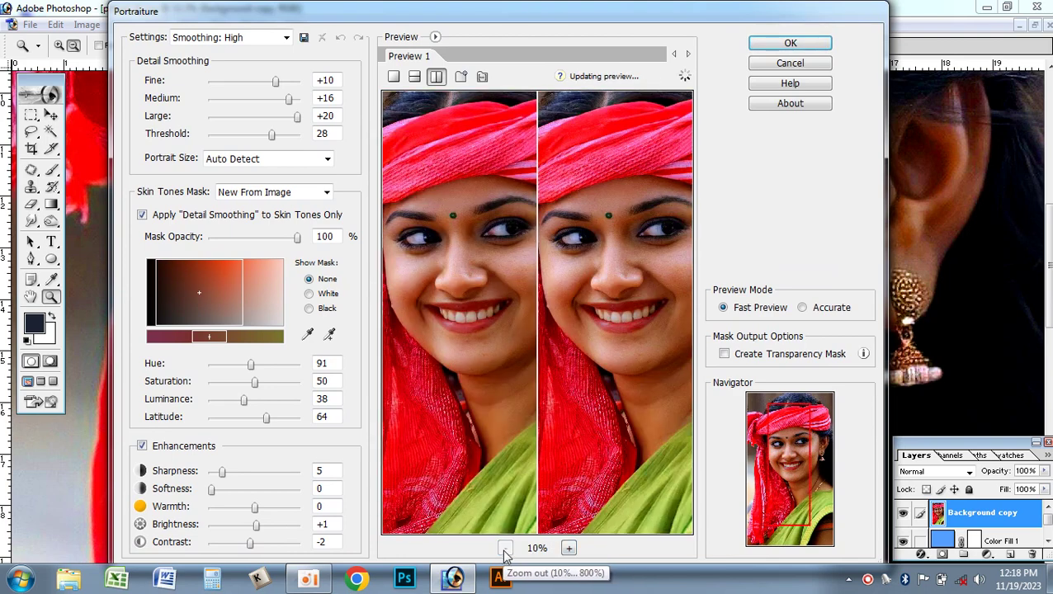
left_click(569, 548)
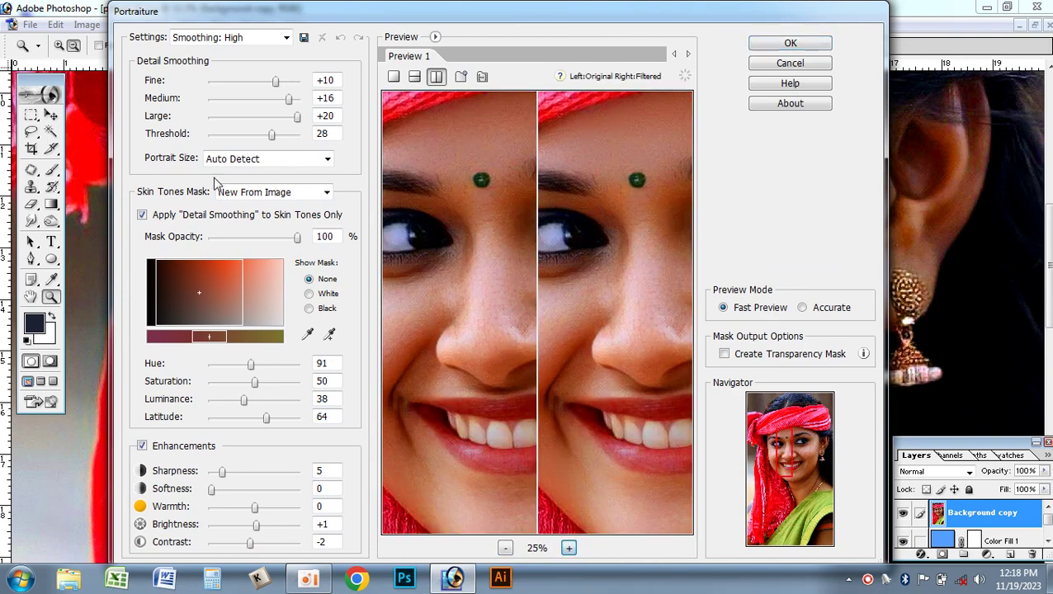
left_click(273, 38)
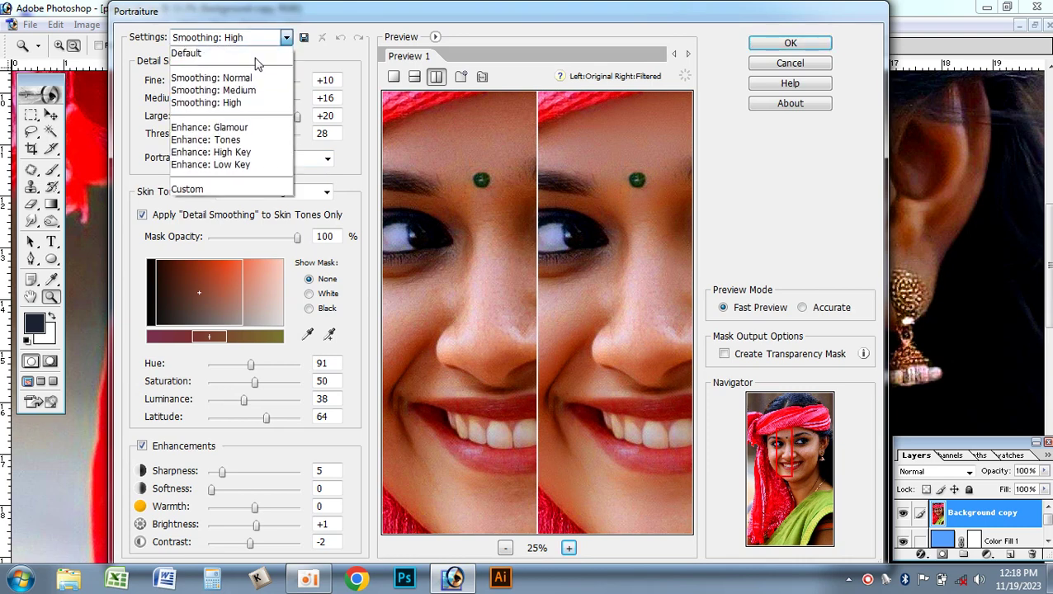
left_click(234, 102)
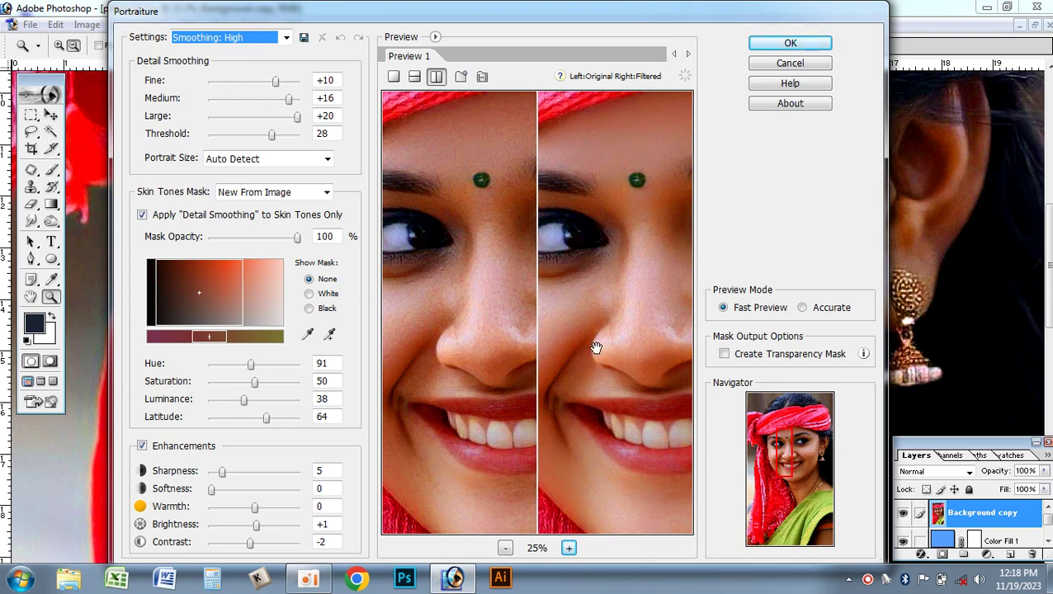
Step: Confirm the Portraiture Smoothing: High filter and fit the photo on screen
left_click(789, 44)
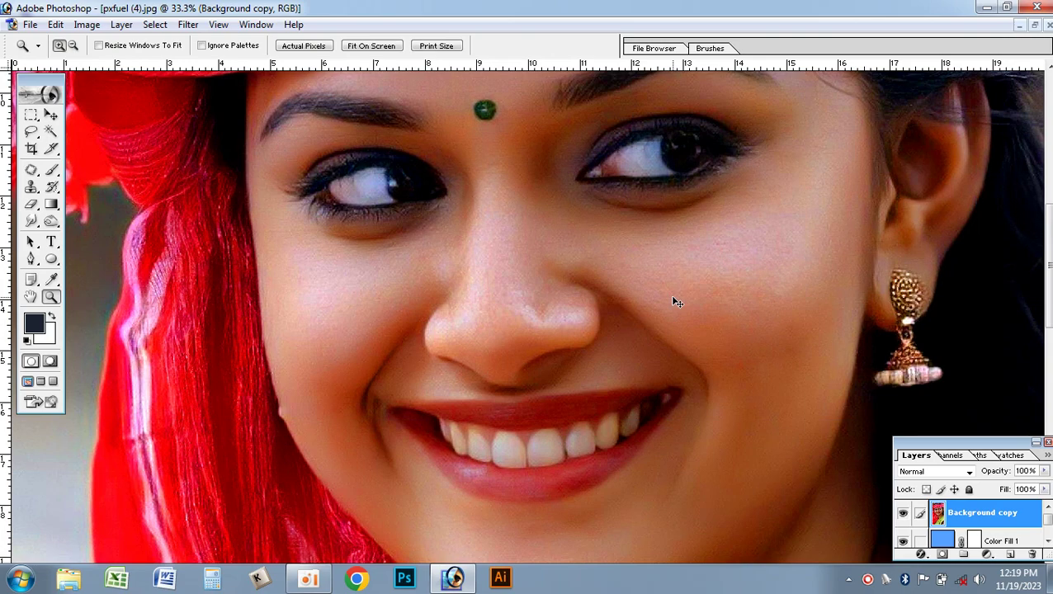
key("ctrl+0")
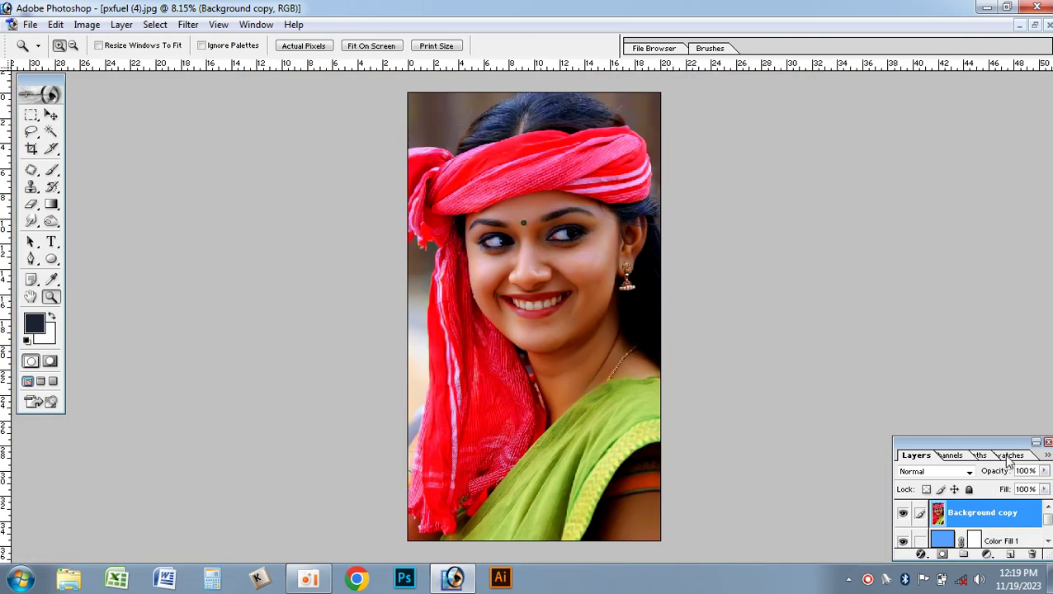
Step: Enlarge the Layers panel, hide Color Fill 1, and toggle Background copy to compare
left_click_drag(961, 443, 916, 249)
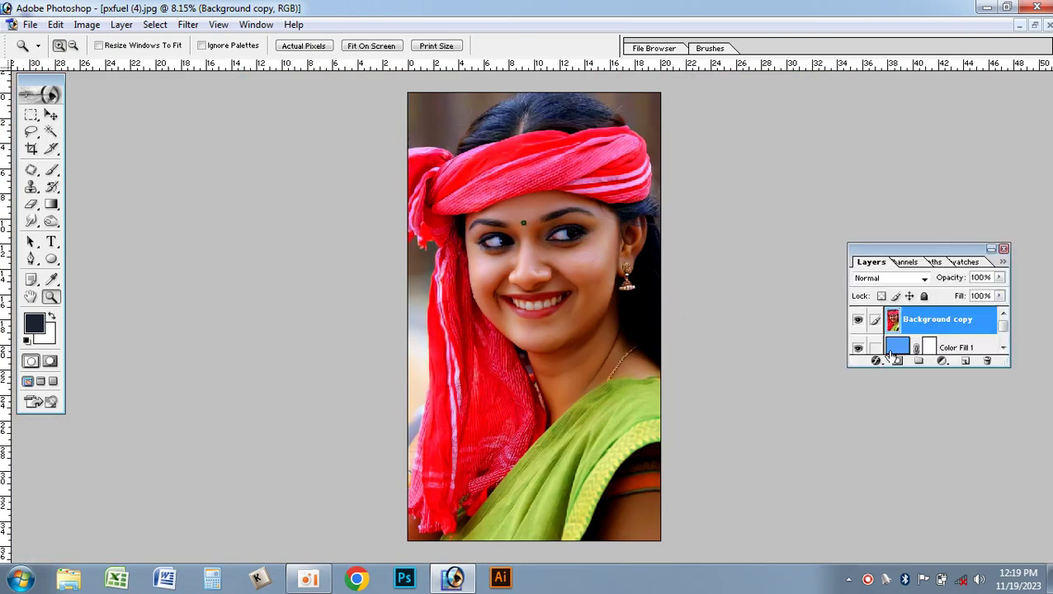
left_click_drag(917, 368, 933, 503)
left_click(857, 349)
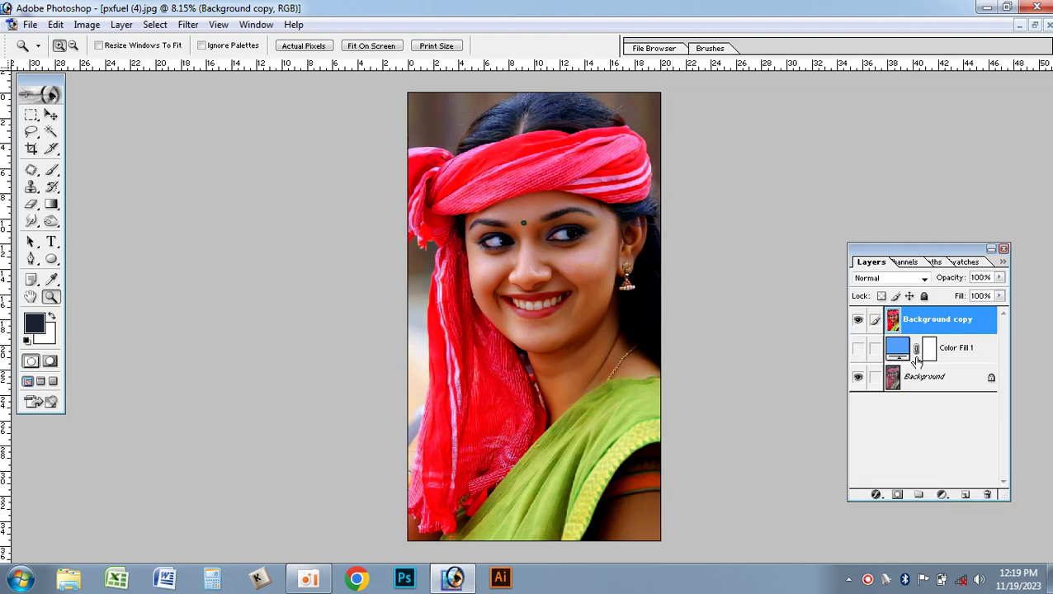
left_click(859, 323)
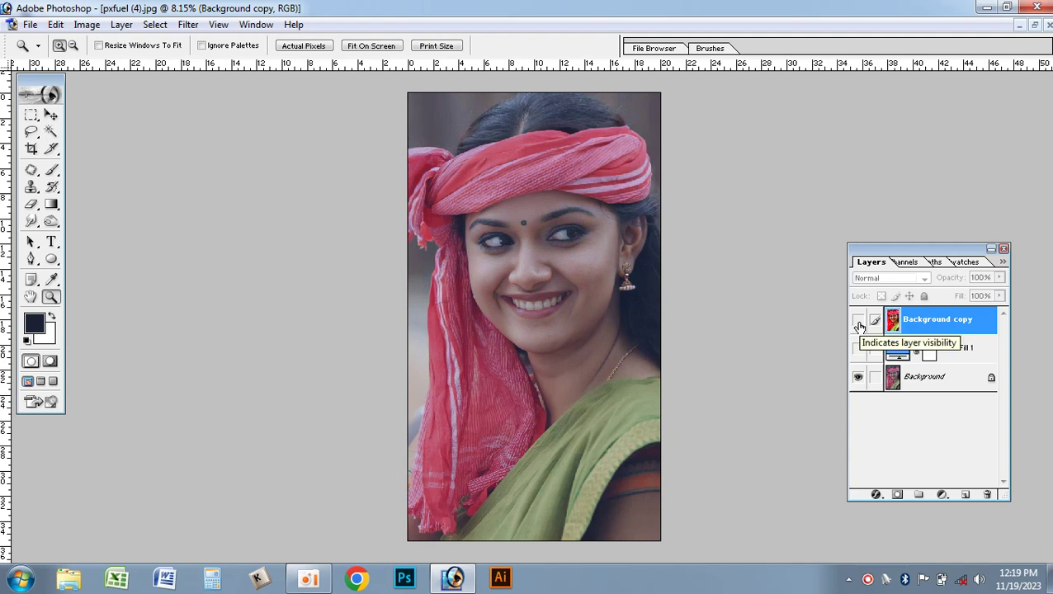
left_click(859, 324)
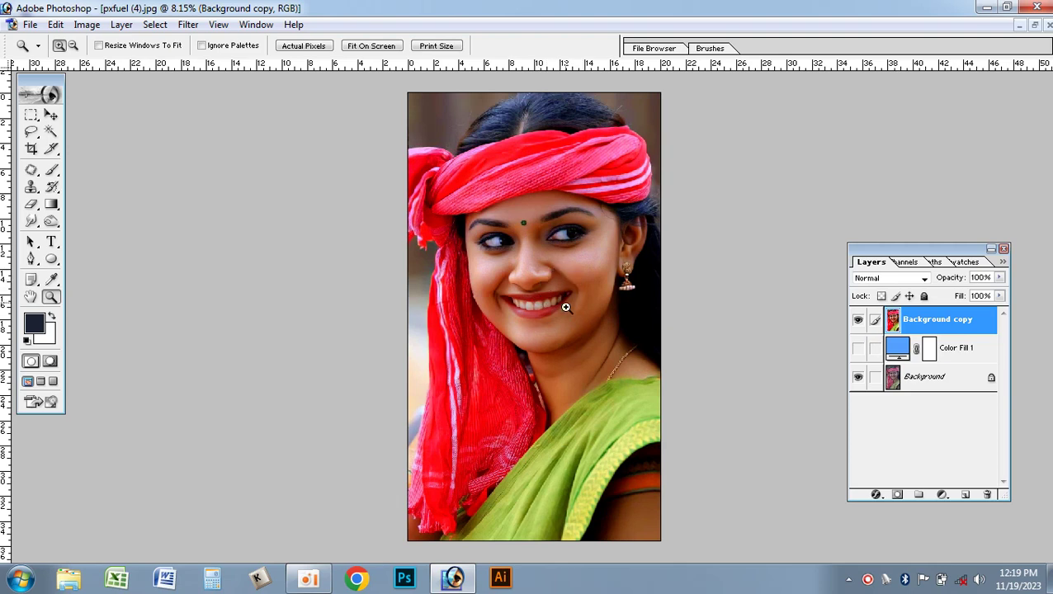
Step: Inspect the face at 25%, close the Layers panel, and zoom out to the whole photo
left_click(560, 285)
left_click(564, 290)
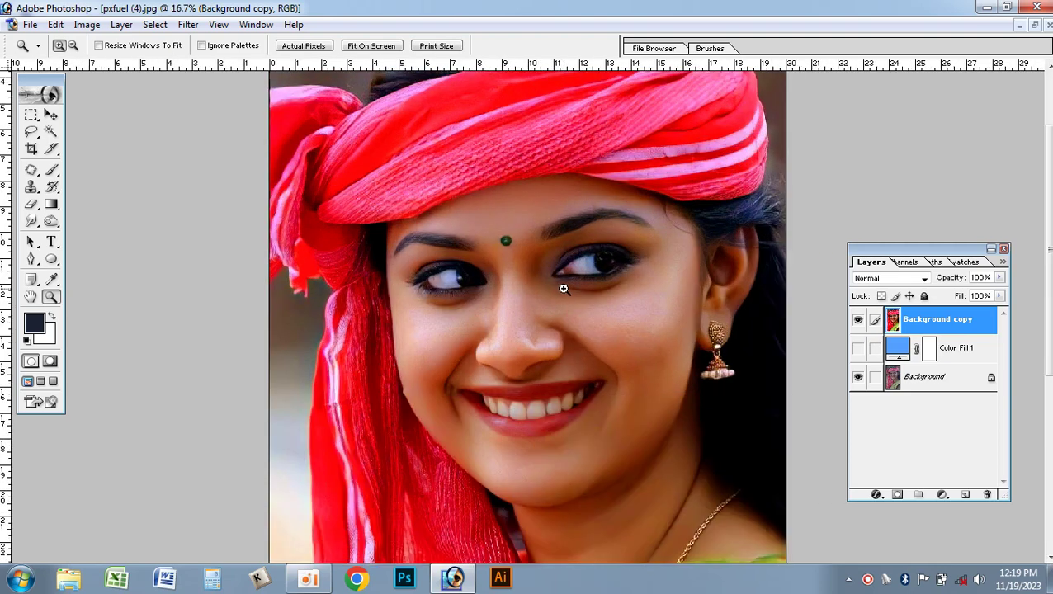
left_click(564, 289)
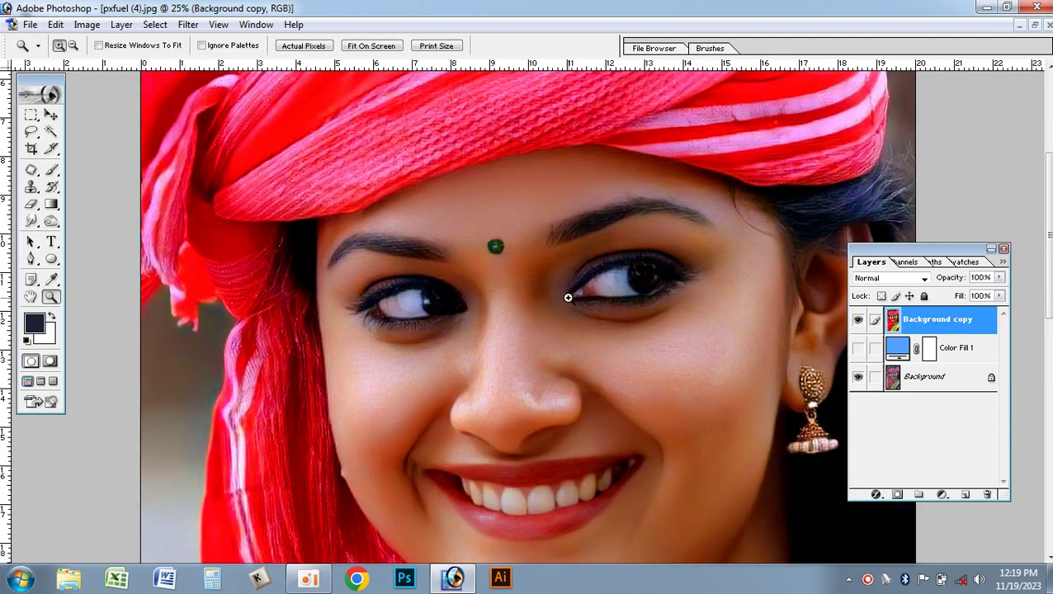
left_click(1002, 250)
left_click(886, 301, "alt")
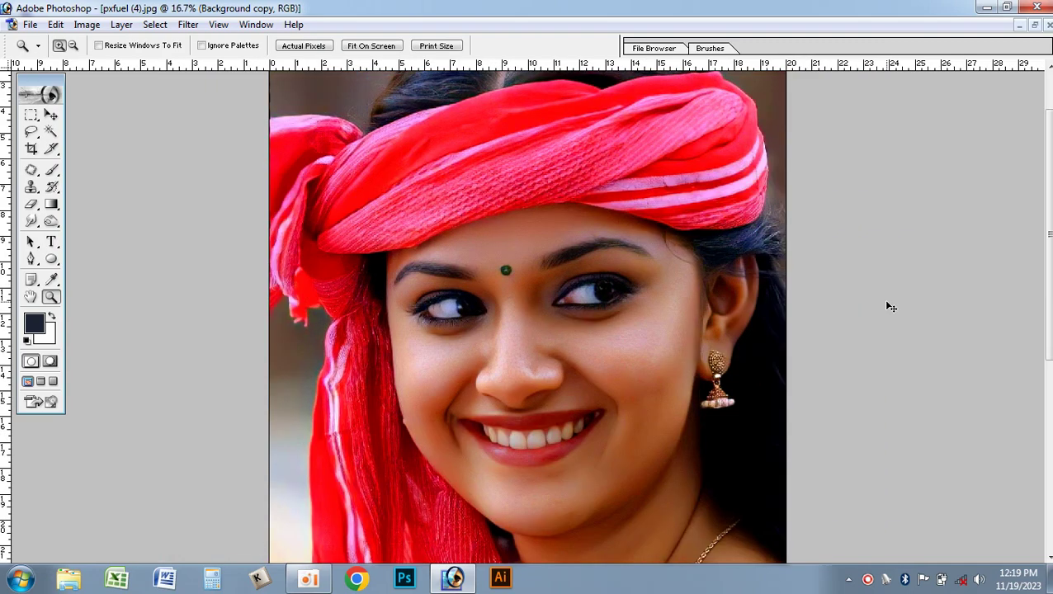
left_click(890, 307, "alt")
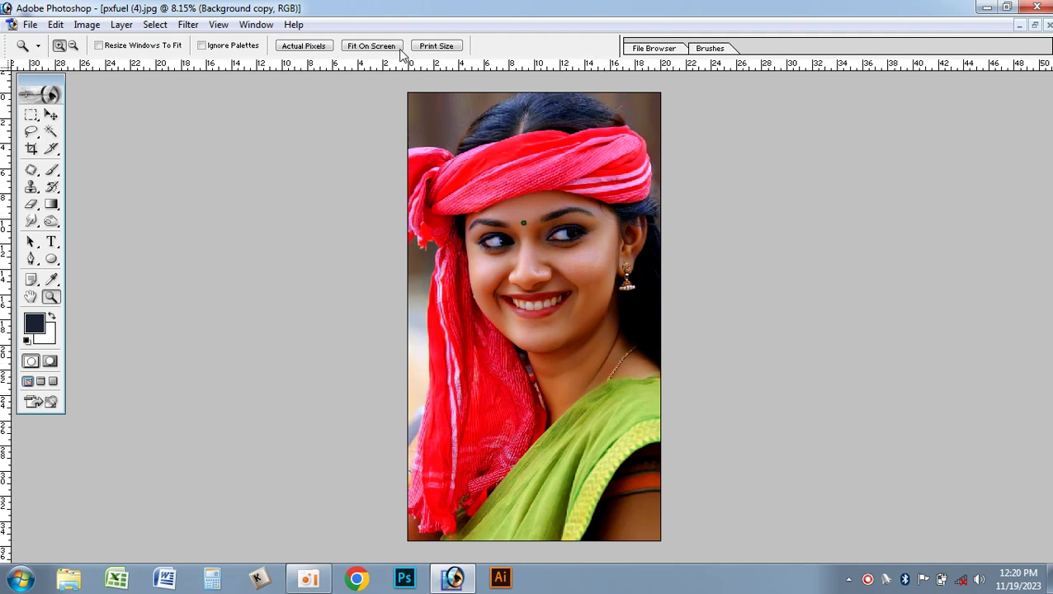
Step: Show the Layers panel and toggle Background copy's visibility off and on to compare
left_click(256, 24)
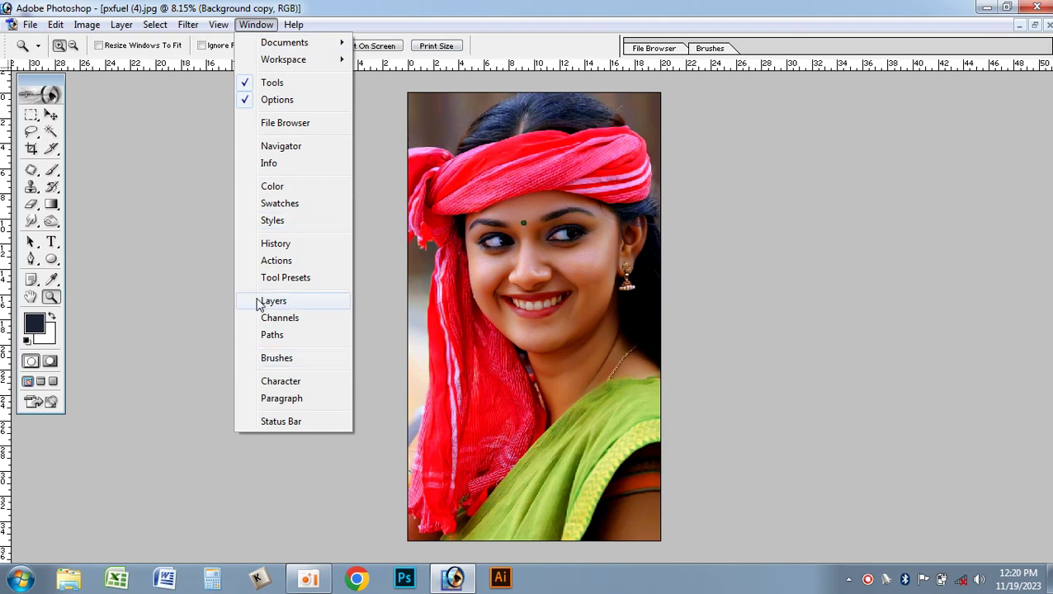
left_click(264, 300)
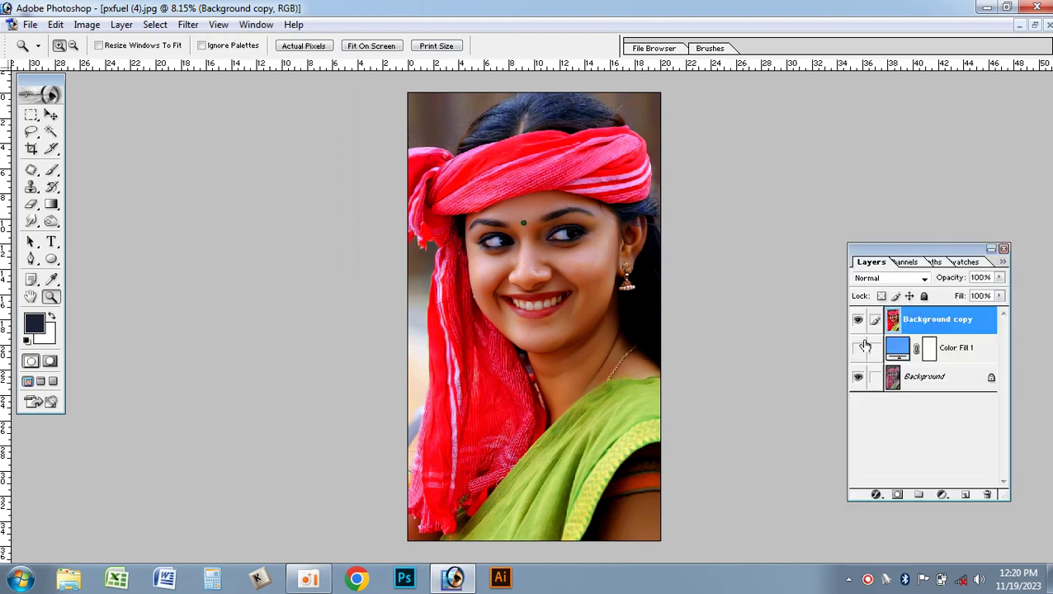
left_click(859, 321)
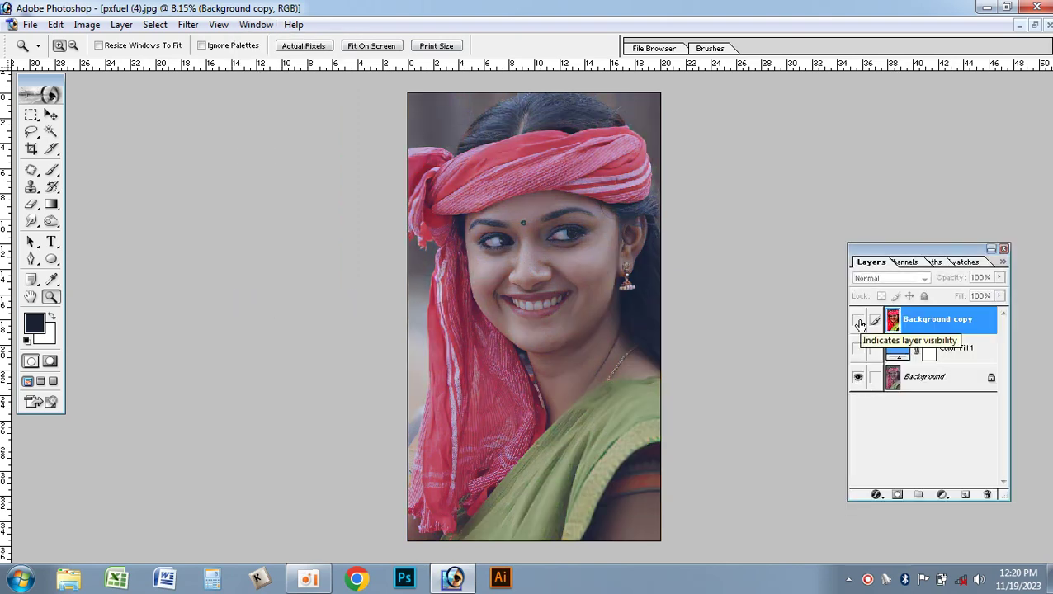
left_click(858, 321)
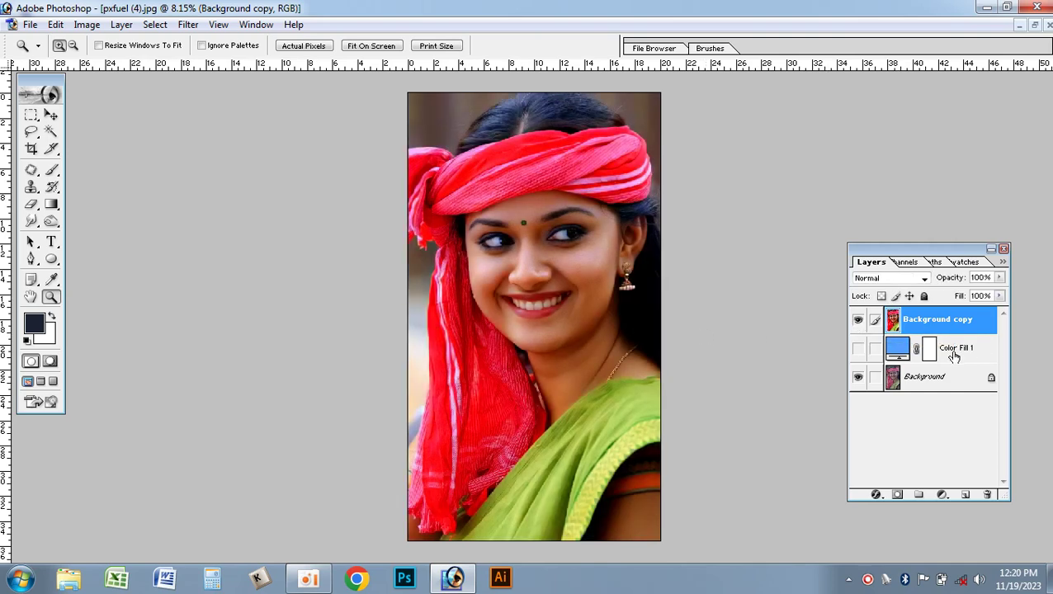
Step: Apply Color Balance with Cyan–Red at +15 toward red, then toggle Background copy to compare
key("i")
key("ctrl+b")
left_click_drag(690, 25, 838, 24)
mouse_move(818, 78)
left_mouse_down()
mouse_move(833, 85)
mouse_move(821, 83)
left_mouse_up()
left_click(814, 164)
left_click(714, 164)
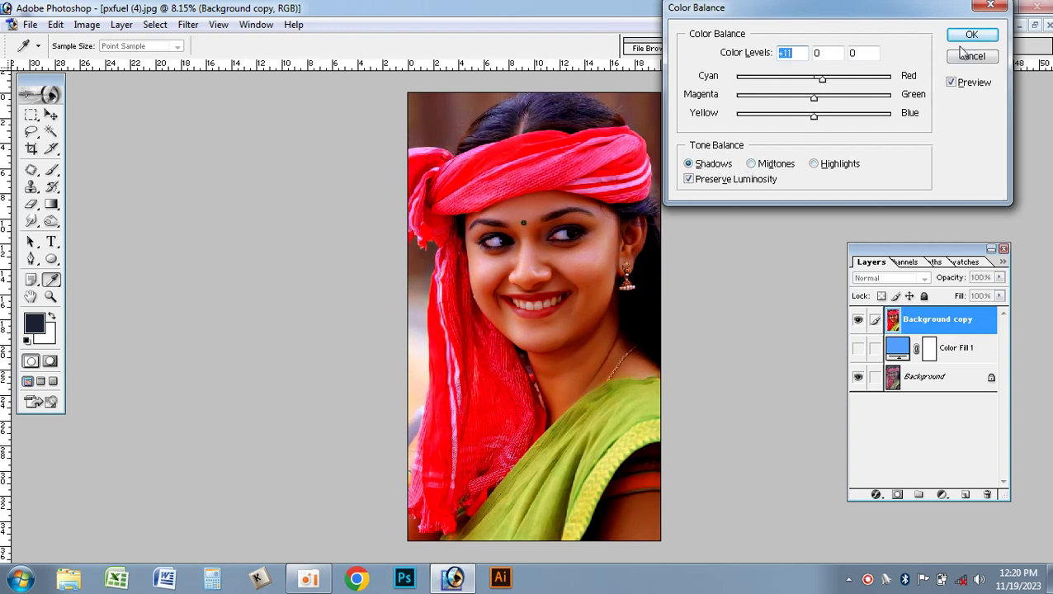
left_click(961, 54)
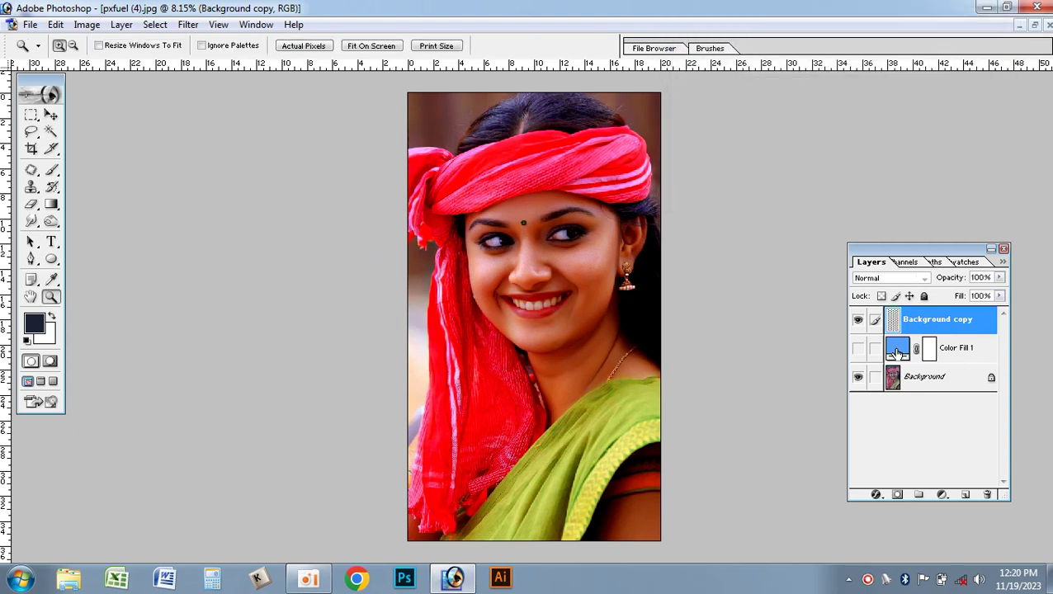
left_click(858, 320)
left_click(860, 321)
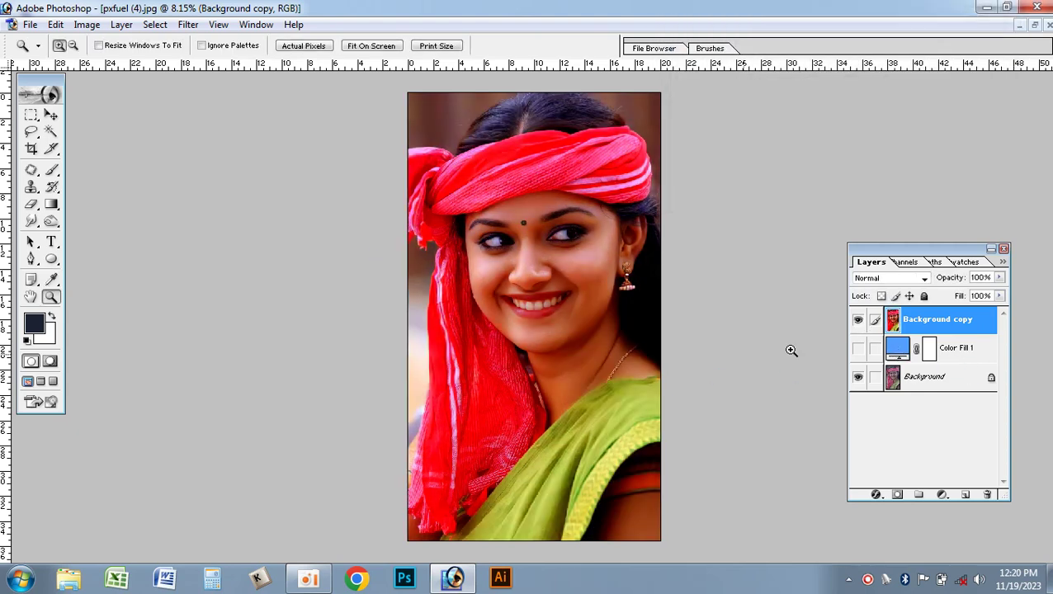